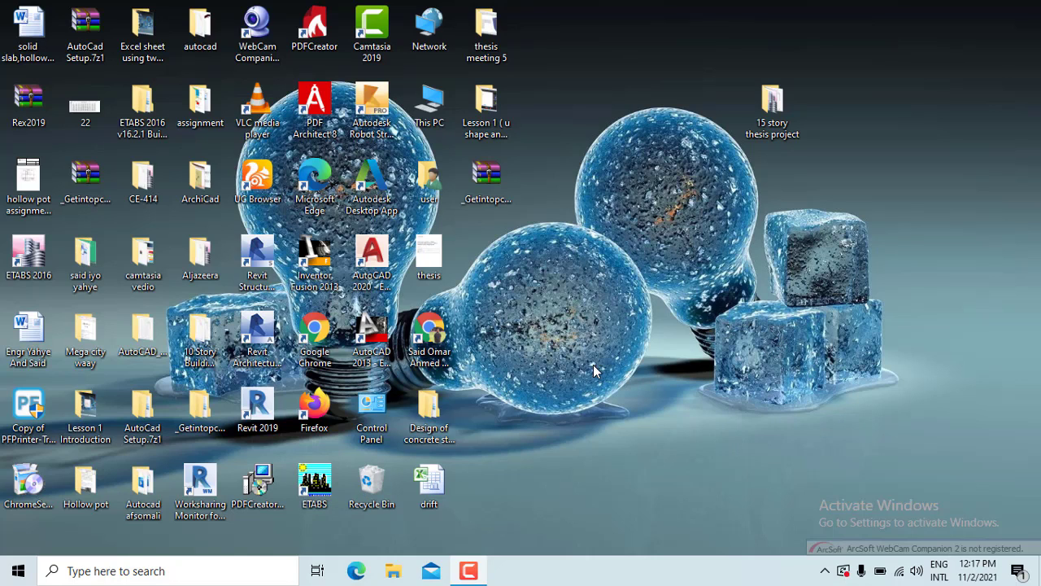
Refresh the desktop from its right-click menu
{"action": "left_click", "coordinate": [26, 269]}
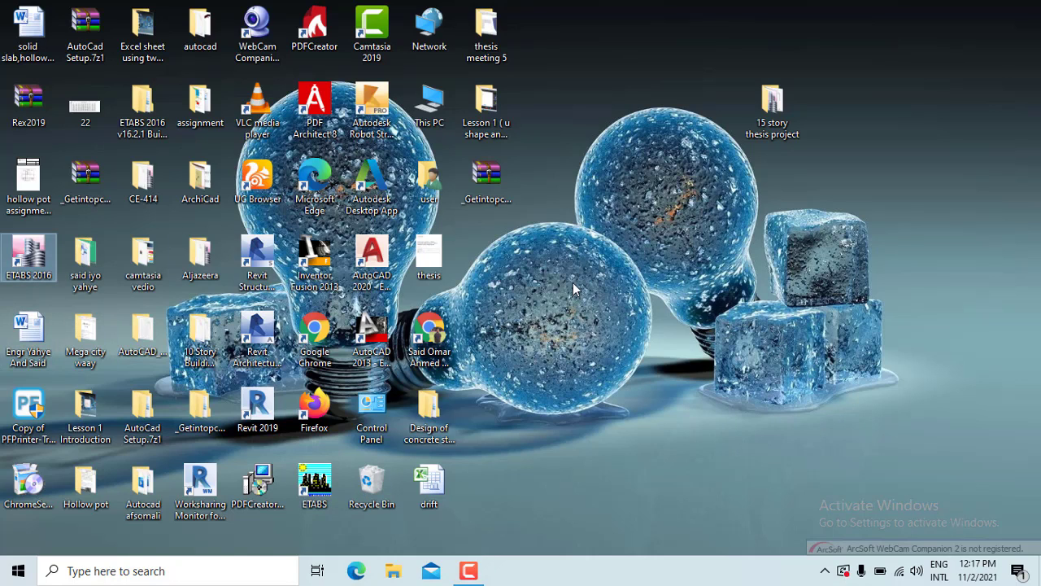
{"action": "right_click", "coordinate": [573, 282]}
{"action": "left_click", "coordinate": [623, 327]}
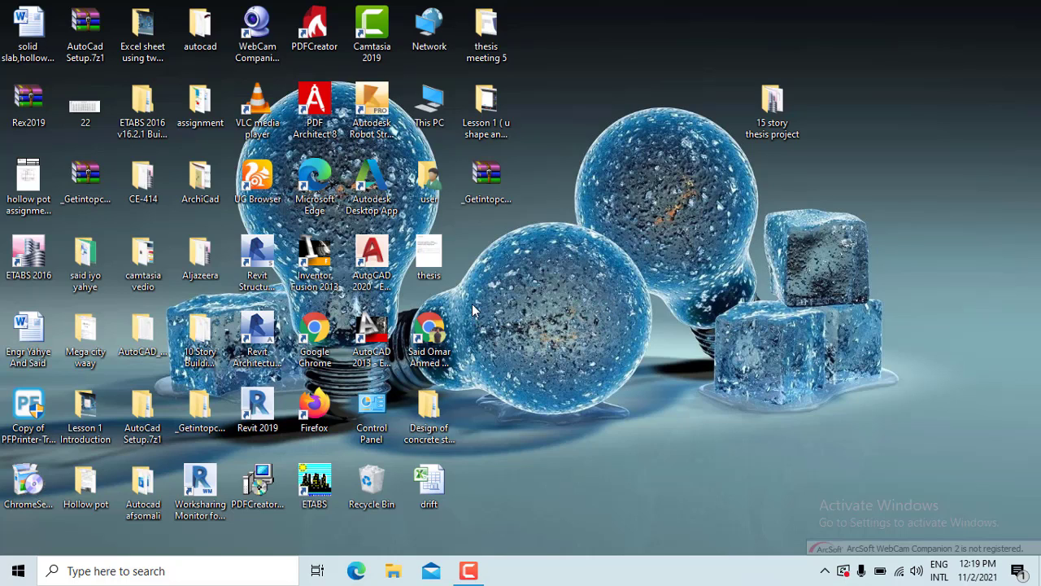
Open the Prokon 3.0 archive in WinRAR with its password and dismiss the licence reminder
{"action": "left_click", "coordinate": [476, 184]}
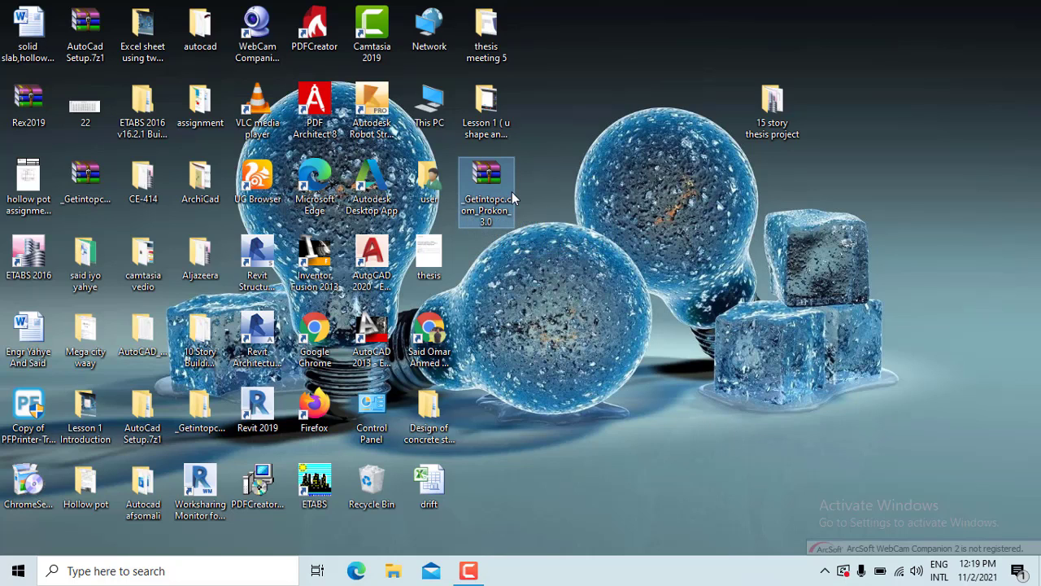
{"action": "double_click", "coordinate": [500, 186]}
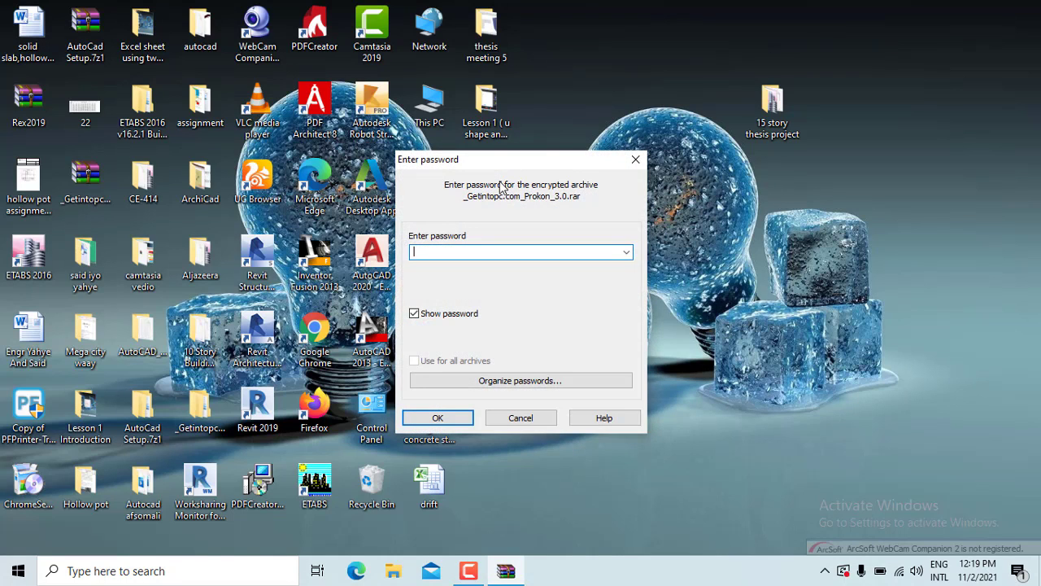
{"action": "type", "text": "123"}
{"action": "left_click", "coordinate": [434, 419]}
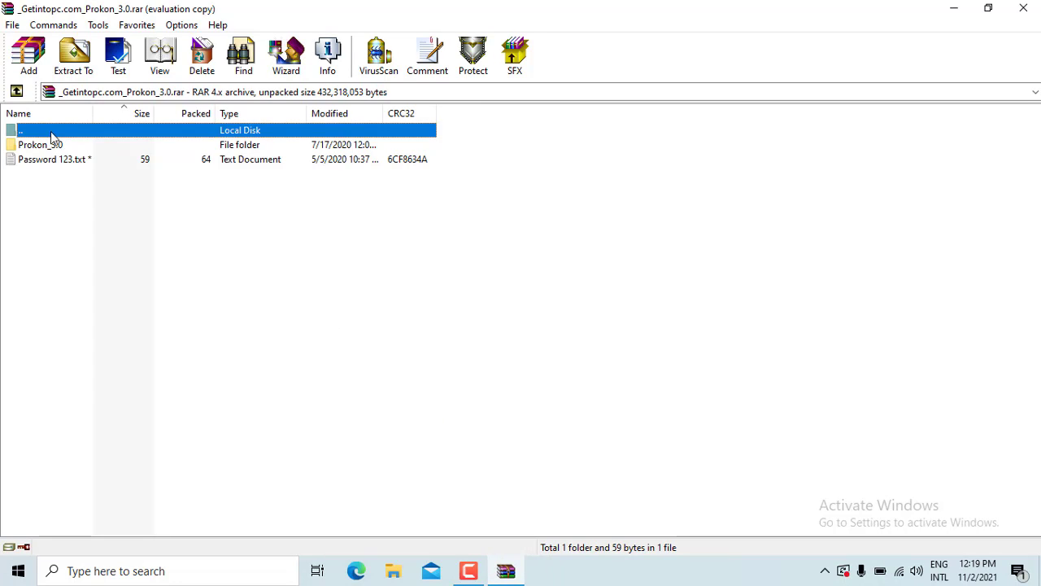
{"action": "left_click", "coordinate": [633, 229]}
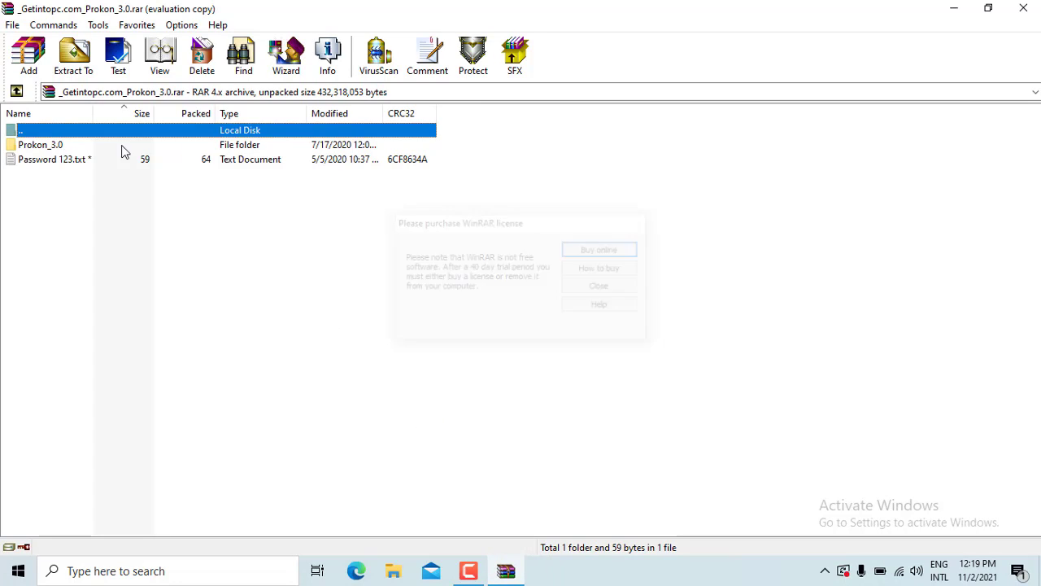
Select the Prokon_3.0 folder in the archive, minimize WinRAR and select the Chrome shortcut
{"action": "left_click", "coordinate": [39, 146]}
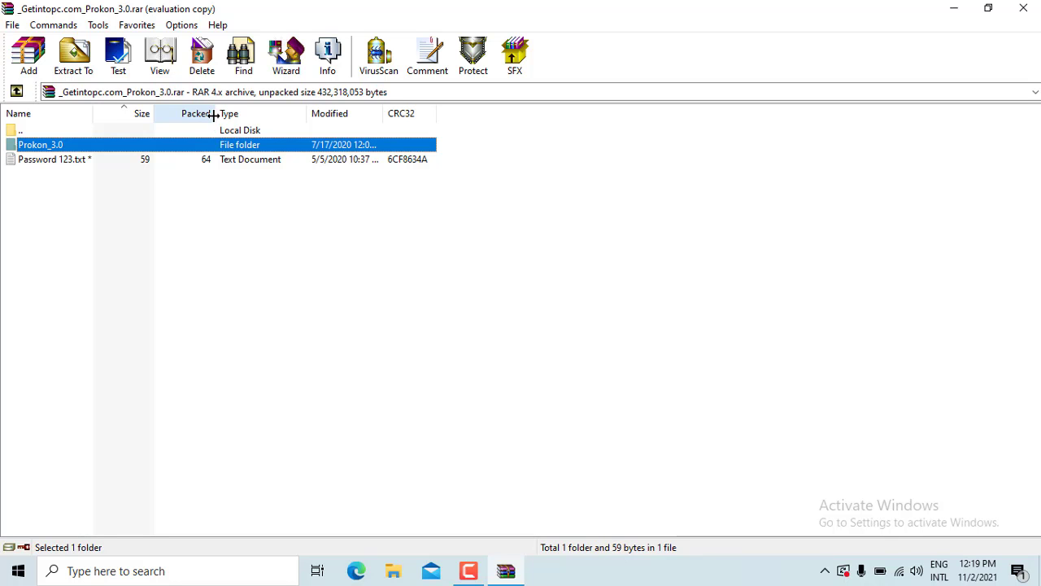
{"action": "left_click", "coordinate": [954, 9]}
{"action": "left_click", "coordinate": [438, 338]}
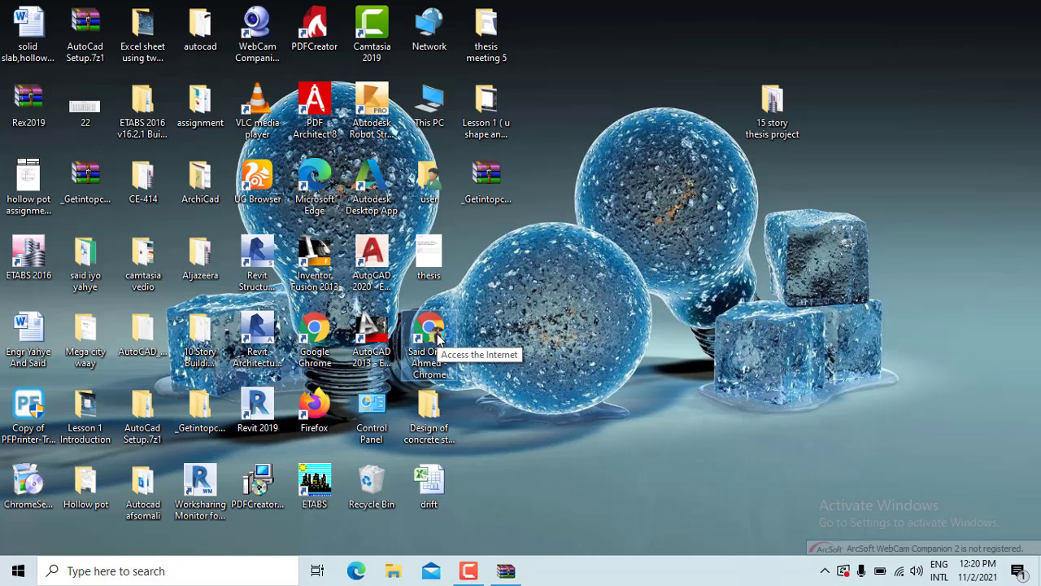
Launch Chrome, web-search 'grtintopc' and open the Get Into PC homepage
{"action": "double_click", "coordinate": [436, 333]}
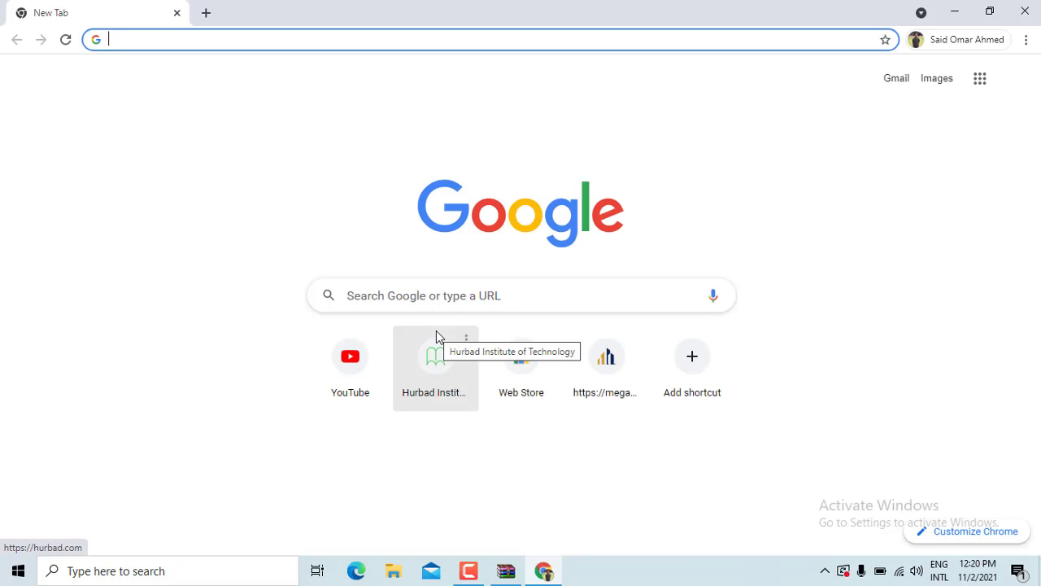
{"action": "type", "text": "gr"}
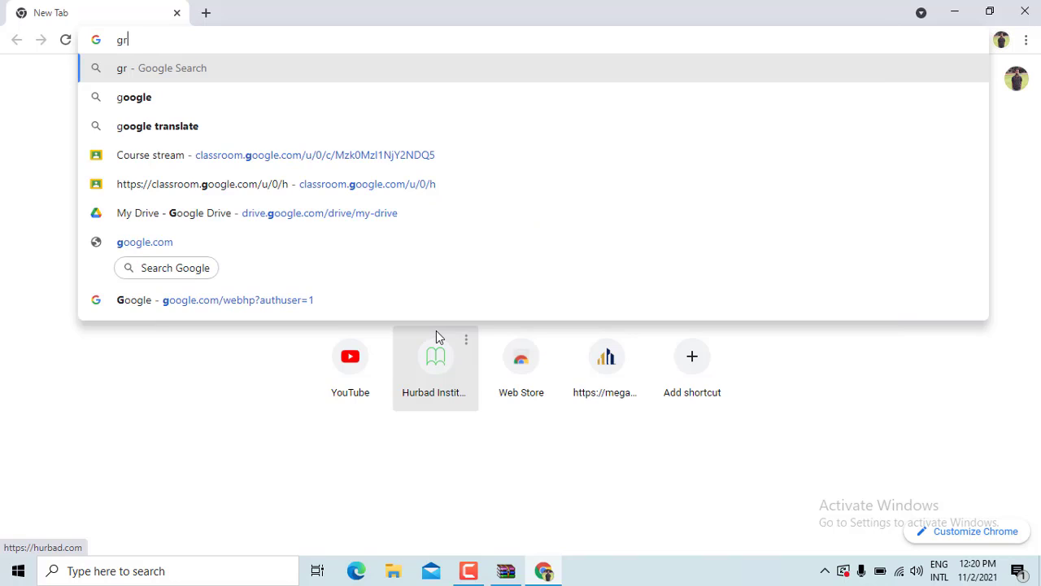
{"action": "type", "text": "tin"}
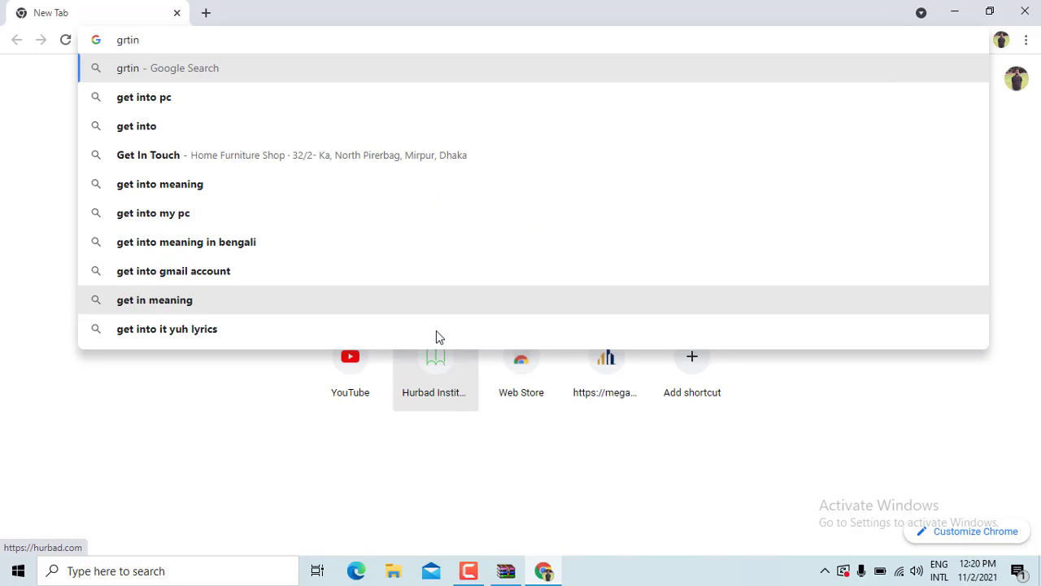
{"action": "type", "text": "topc"}
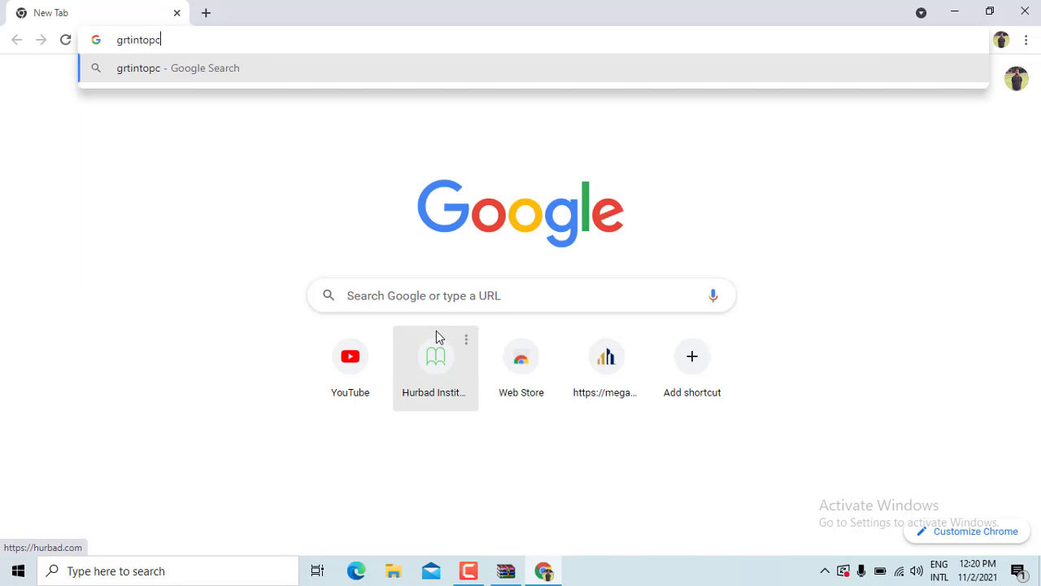
{"action": "key", "text": "Return"}
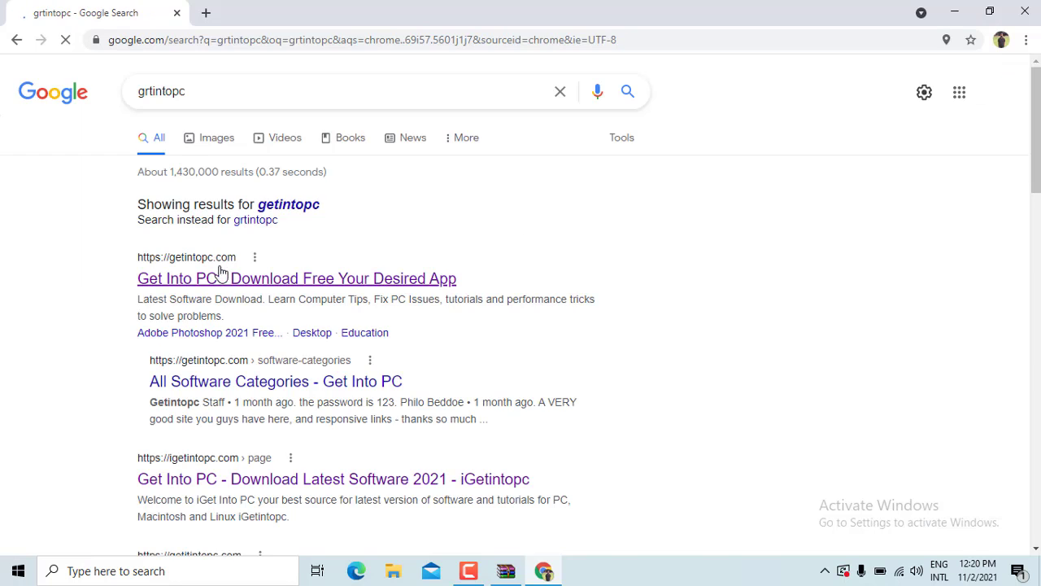
{"action": "left_click", "coordinate": [225, 279]}
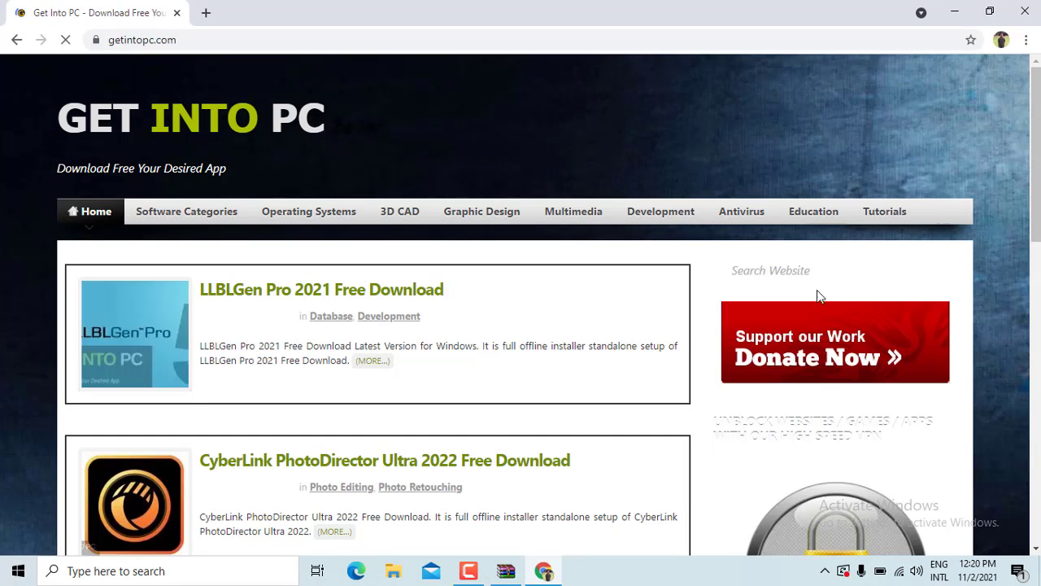
Search the site for prokon 3.0 and open the PROKON 3 Free Download page
{"action": "left_click", "coordinate": [800, 269]}
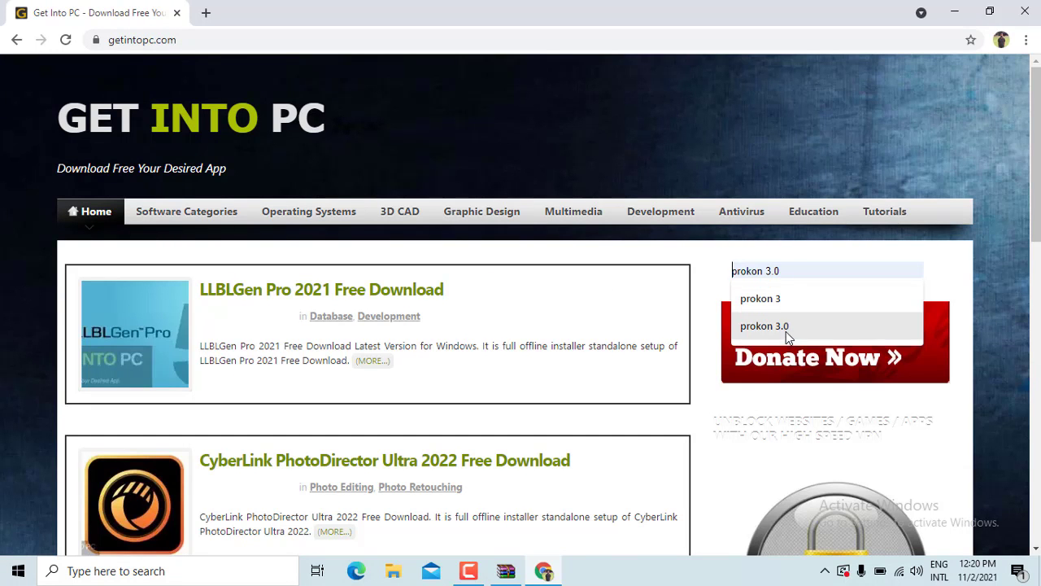
{"action": "left_click", "coordinate": [786, 329]}
{"action": "key", "text": "Return"}
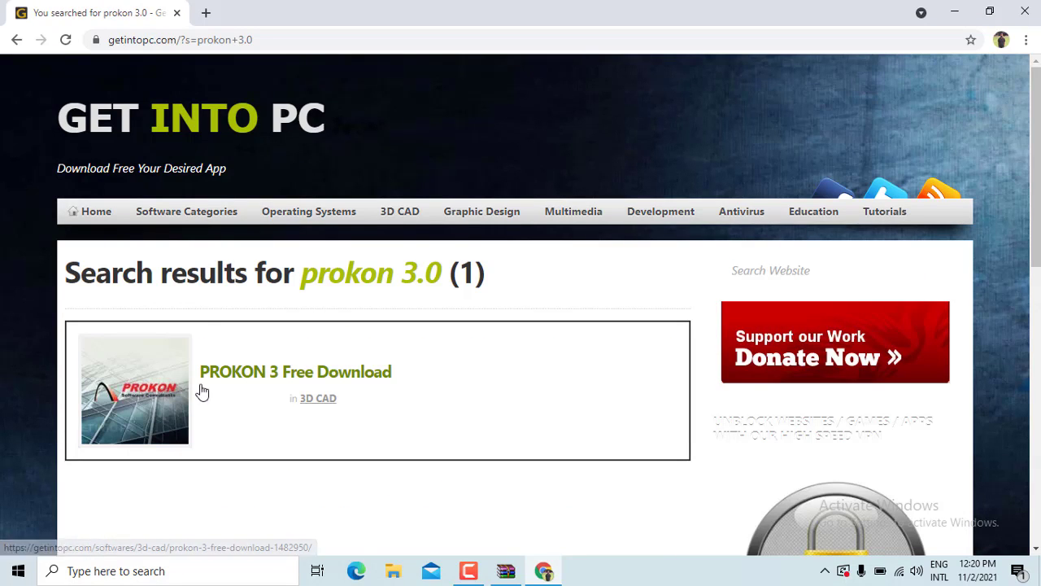
{"action": "left_click", "coordinate": [264, 387]}
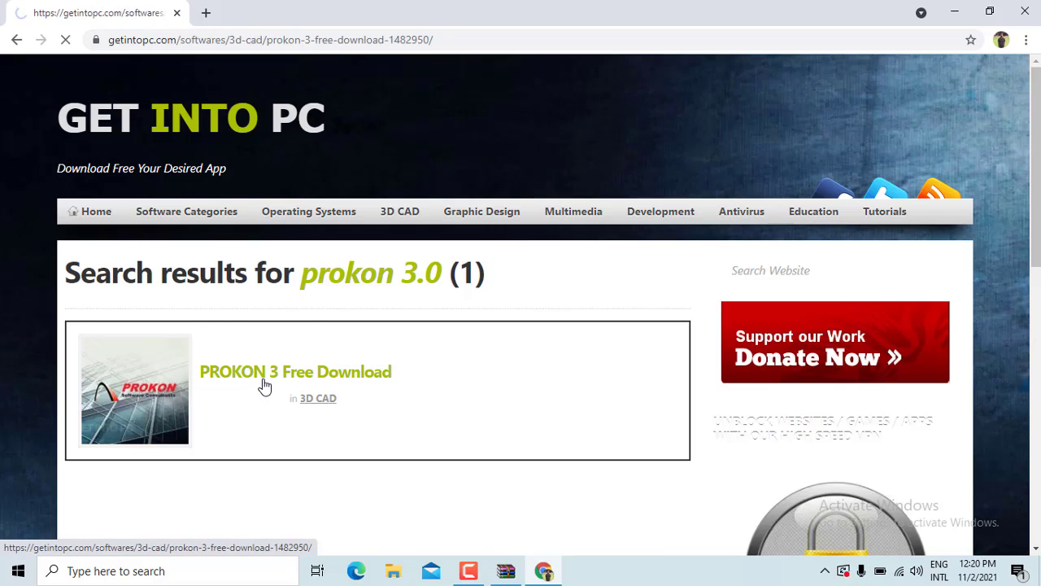
Scroll the PROKON 3 download page to find the archive password, then close Chrome
{"action": "scroll", "coordinate": [282, 366], "scroll_direction": "down", "scroll_amount": 10}
{"action": "scroll", "coordinate": [319, 361], "scroll_direction": "down", "scroll_amount": 5}
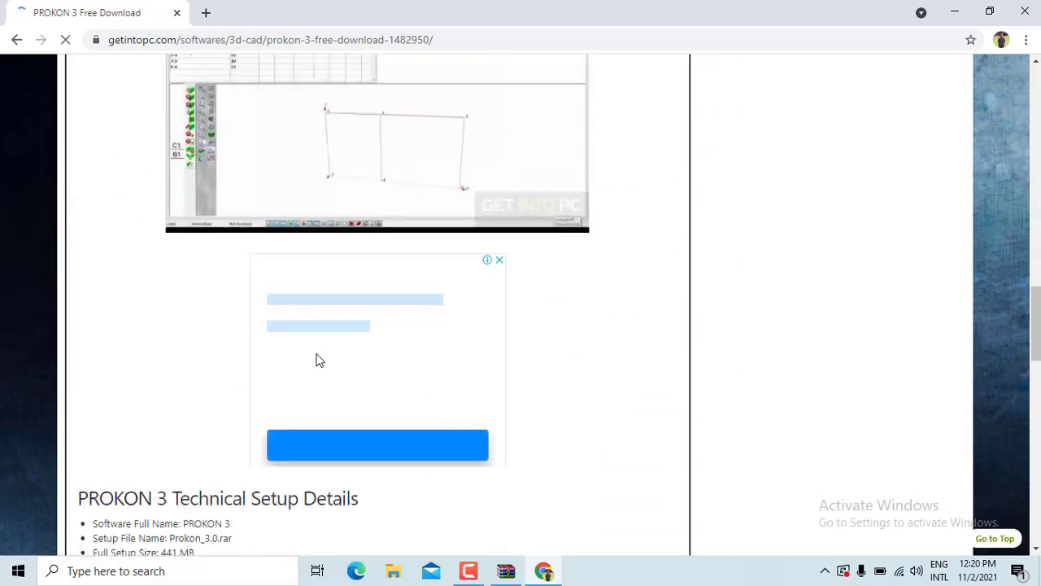
{"action": "scroll", "coordinate": [367, 129], "scroll_direction": "up", "scroll_amount": 1}
{"action": "scroll", "coordinate": [367, 128], "scroll_direction": "up", "scroll_amount": 2}
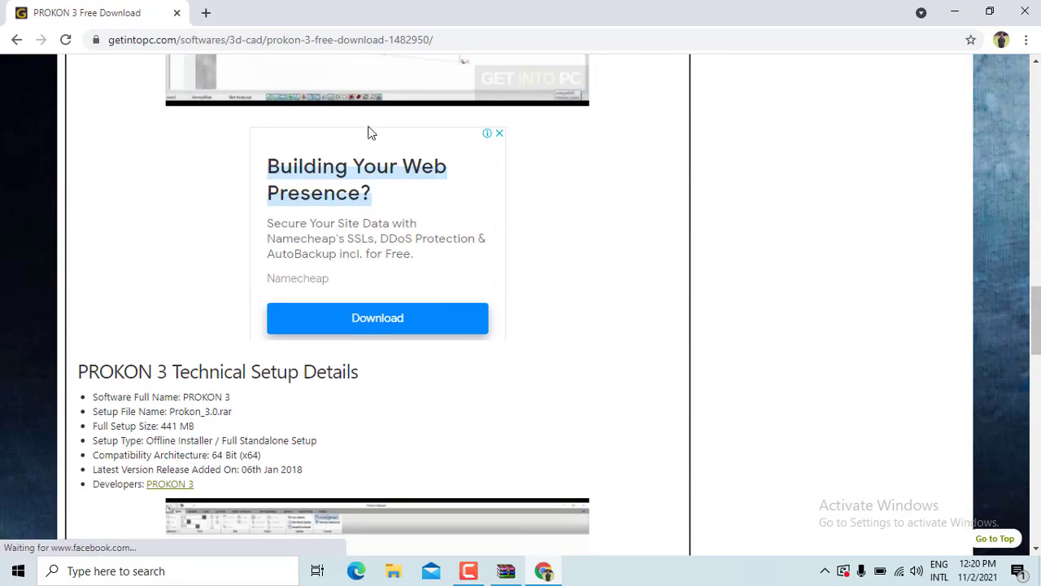
{"action": "scroll", "coordinate": [418, 204], "scroll_direction": "down", "scroll_amount": 9}
{"action": "scroll", "coordinate": [407, 236], "scroll_direction": "down", "scroll_amount": 1}
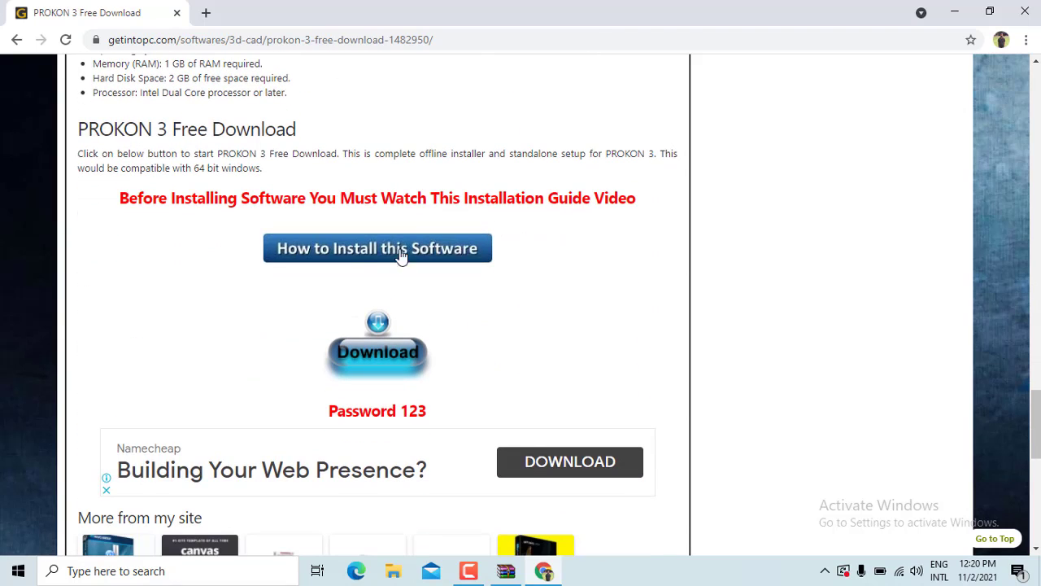
{"action": "scroll", "coordinate": [431, 259], "scroll_direction": "down", "scroll_amount": 2}
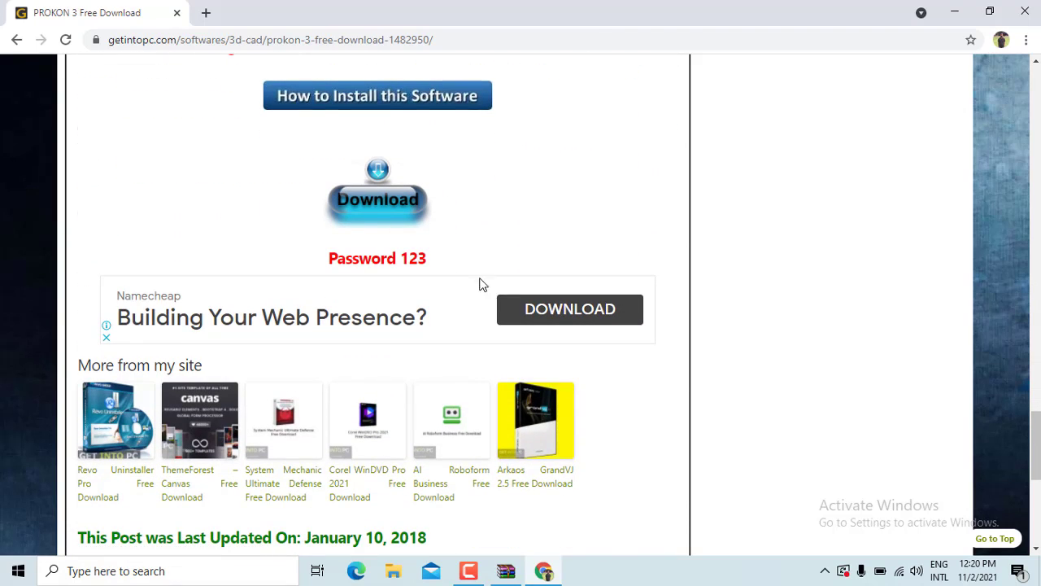
{"action": "scroll", "coordinate": [423, 281], "scroll_direction": "down", "scroll_amount": 8}
{"action": "scroll", "coordinate": [421, 281], "scroll_direction": "up", "scroll_amount": 8}
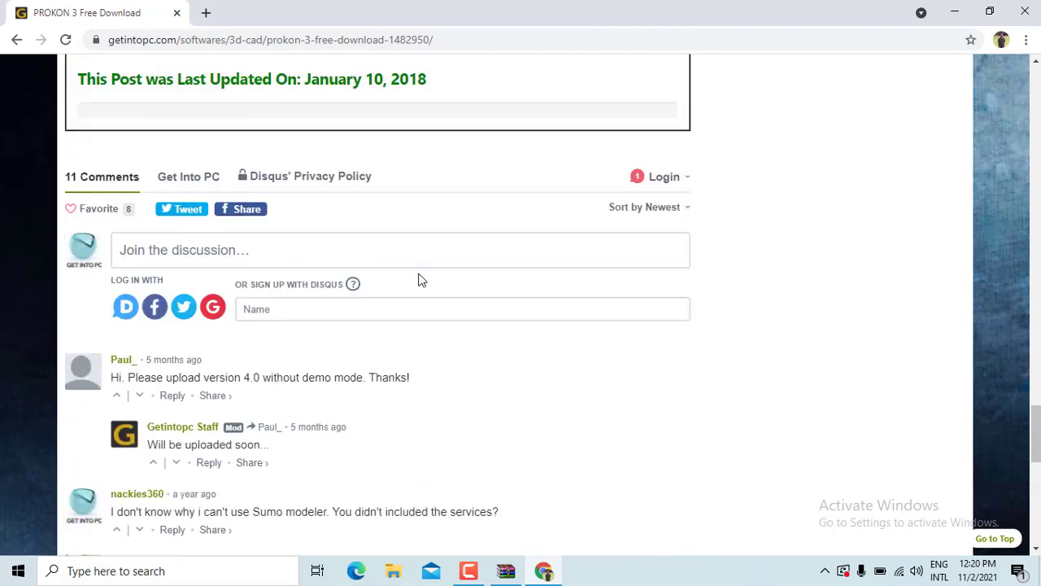
{"action": "scroll", "coordinate": [411, 358], "scroll_direction": "up", "scroll_amount": 3}
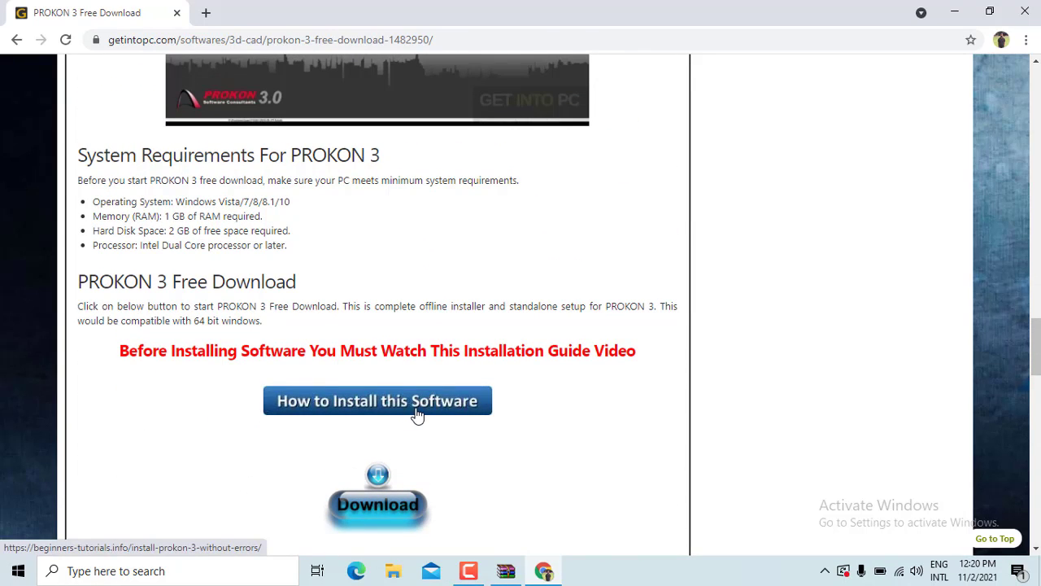
{"action": "scroll", "coordinate": [416, 413], "scroll_direction": "up", "scroll_amount": 1}
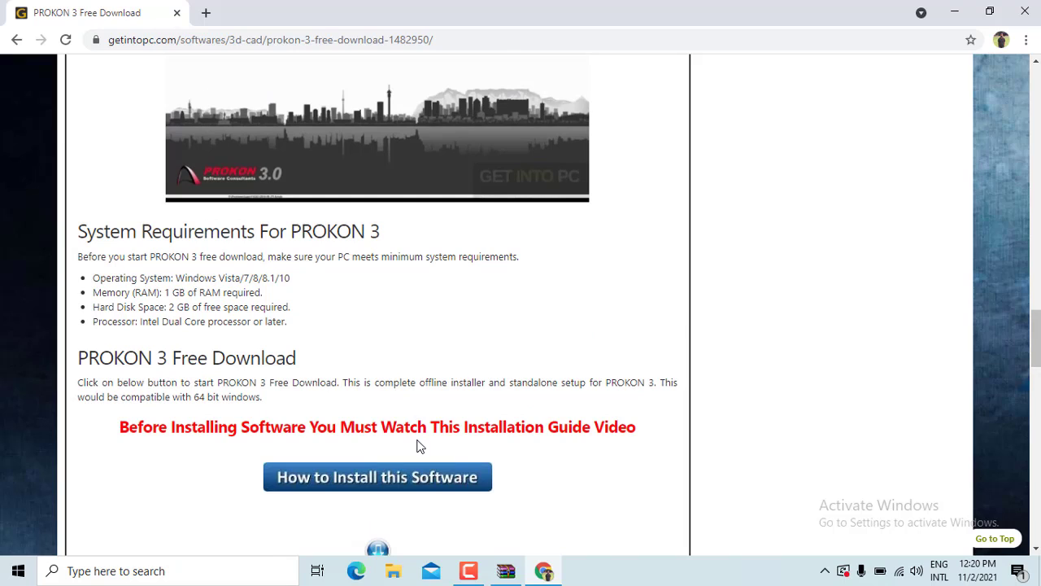
{"action": "scroll", "coordinate": [418, 439], "scroll_direction": "up", "scroll_amount": 4}
{"action": "scroll", "coordinate": [418, 440], "scroll_direction": "up", "scroll_amount": 3}
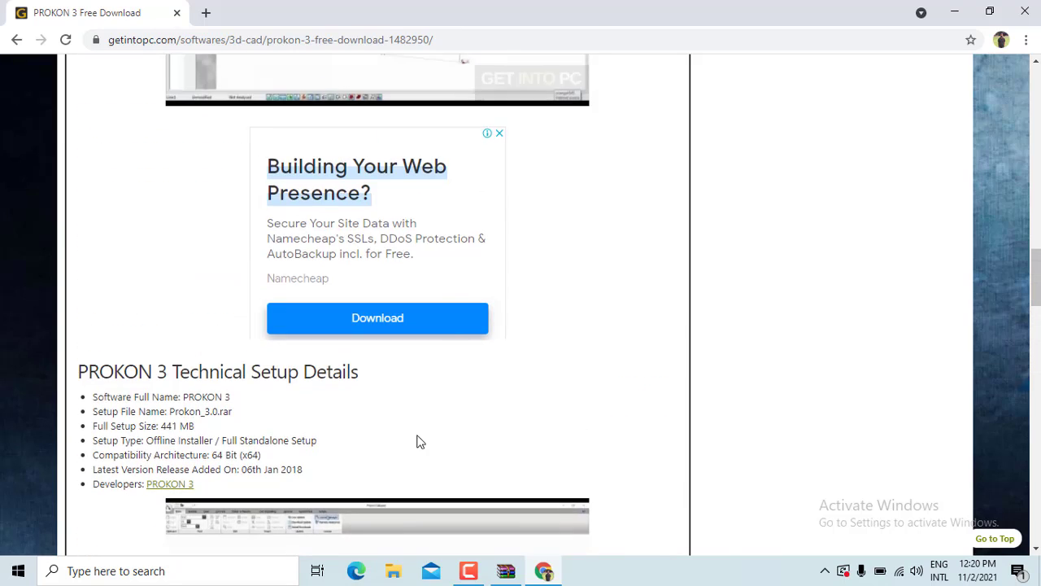
{"action": "scroll", "coordinate": [413, 394], "scroll_direction": "up", "scroll_amount": 4}
{"action": "scroll", "coordinate": [413, 400], "scroll_direction": "up", "scroll_amount": 15}
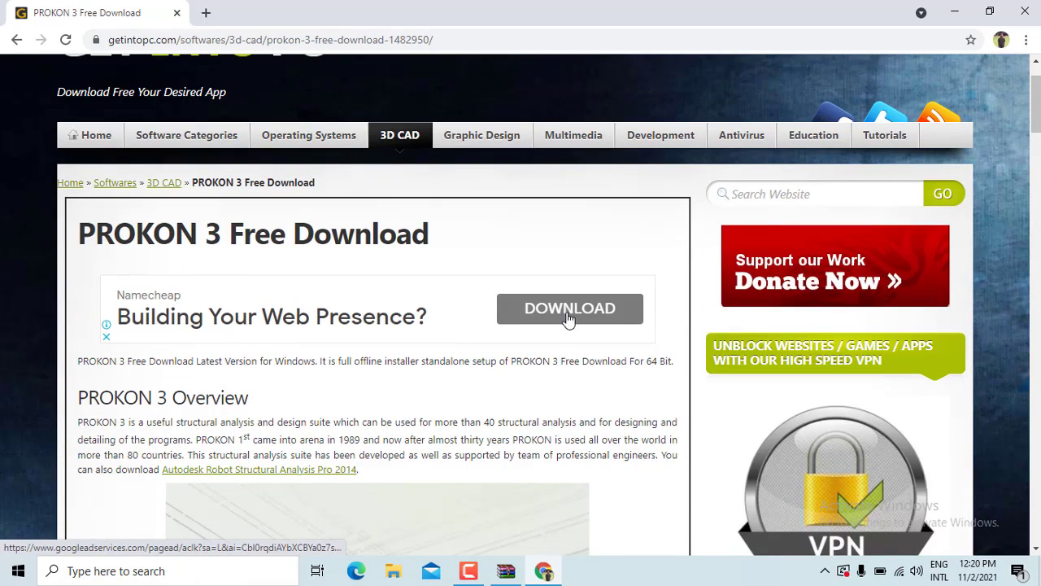
{"action": "scroll", "coordinate": [680, 305], "scroll_direction": "down", "scroll_amount": 10}
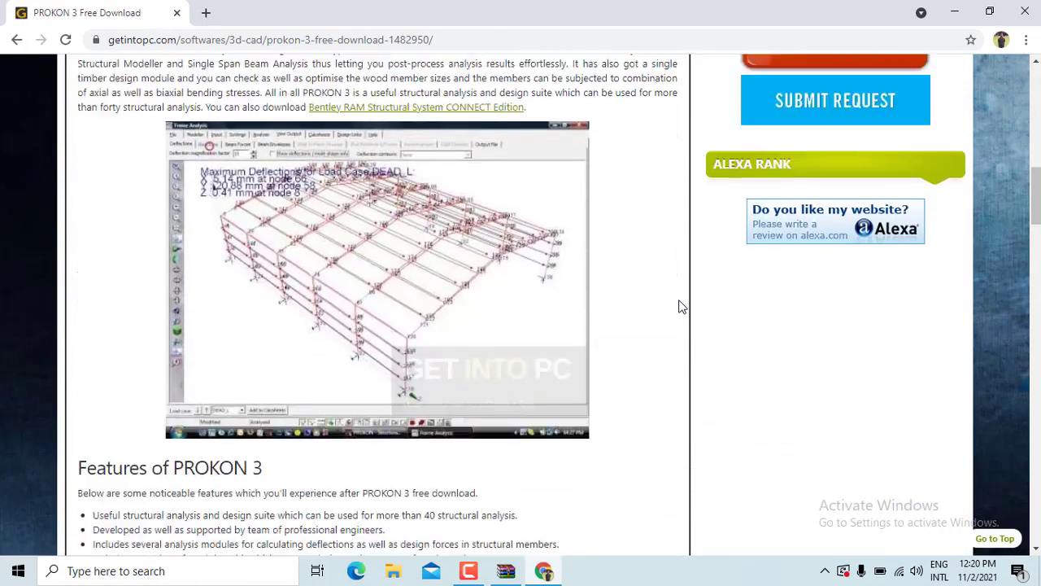
{"action": "scroll", "coordinate": [682, 307], "scroll_direction": "down", "scroll_amount": 9}
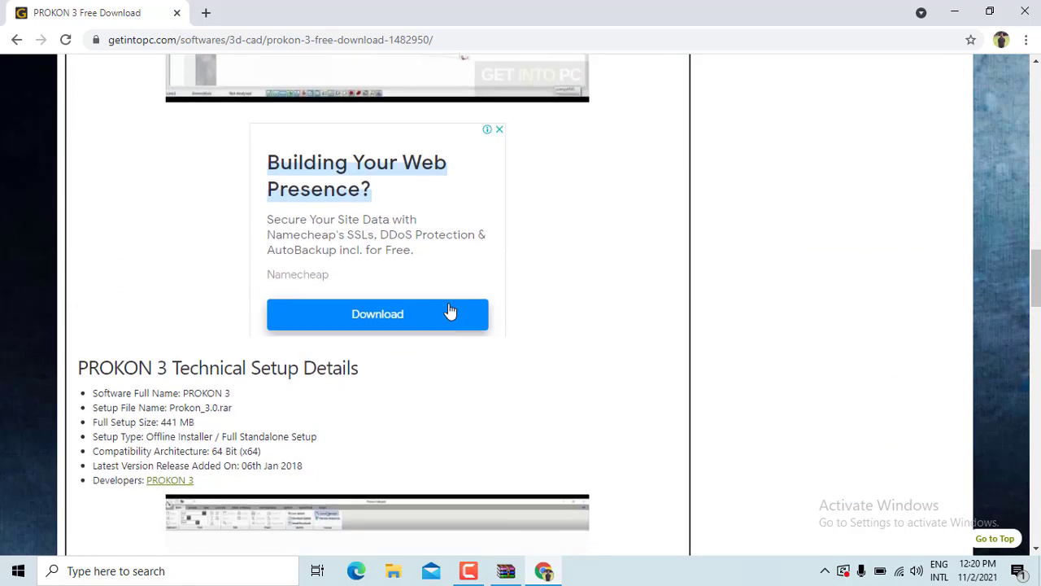
{"action": "scroll", "coordinate": [450, 312], "scroll_direction": "down", "scroll_amount": 6}
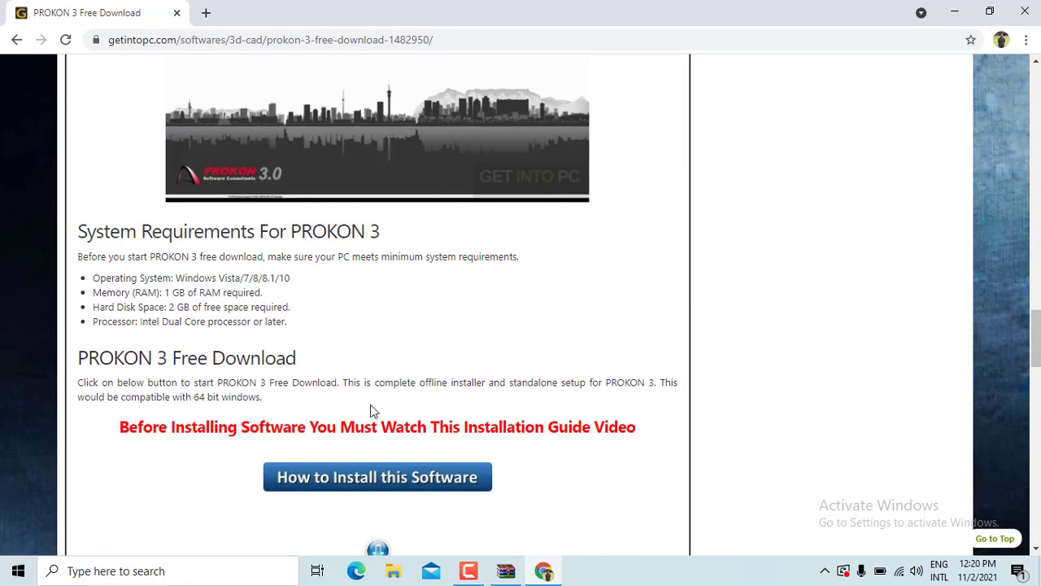
{"action": "scroll", "coordinate": [371, 411], "scroll_direction": "down", "scroll_amount": 4}
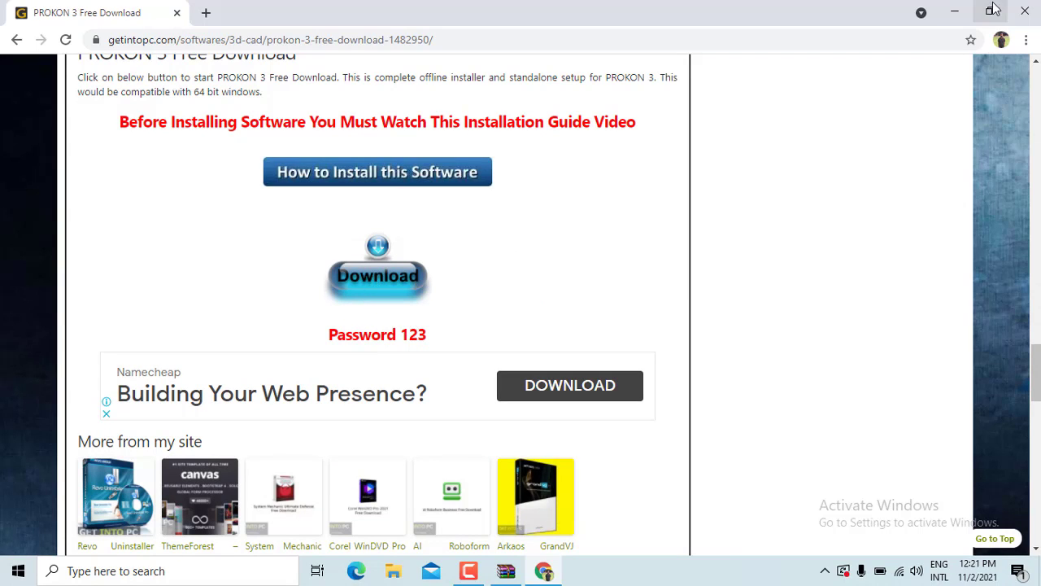
{"action": "left_click", "coordinate": [1025, 12]}
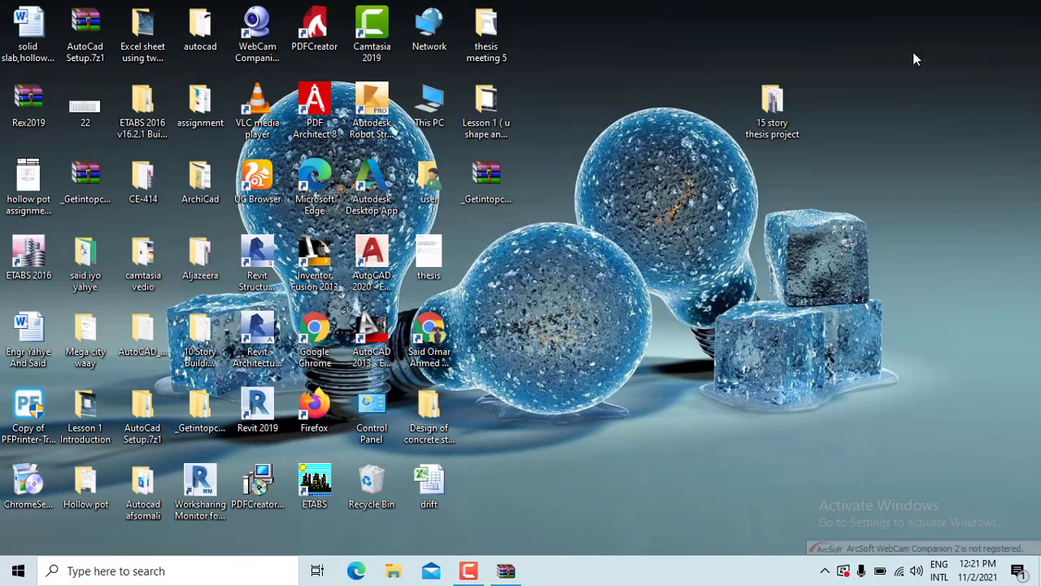
Restore WinRAR and run ProkonSetup30.exe from the nested Prokon_3.0 folder
{"action": "left_click", "coordinate": [503, 568]}
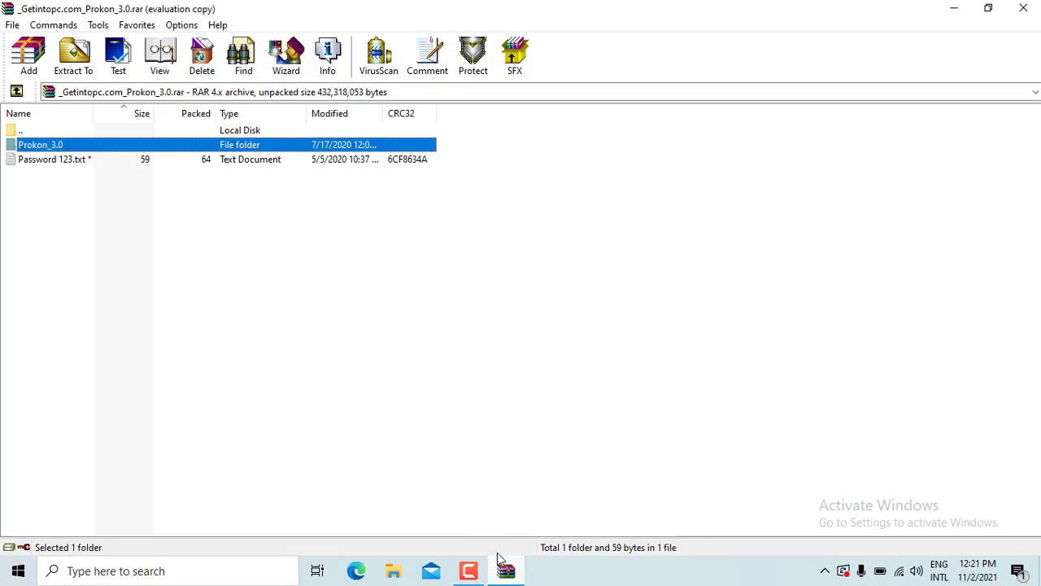
{"action": "left_click", "coordinate": [70, 160]}
{"action": "double_click", "coordinate": [53, 147]}
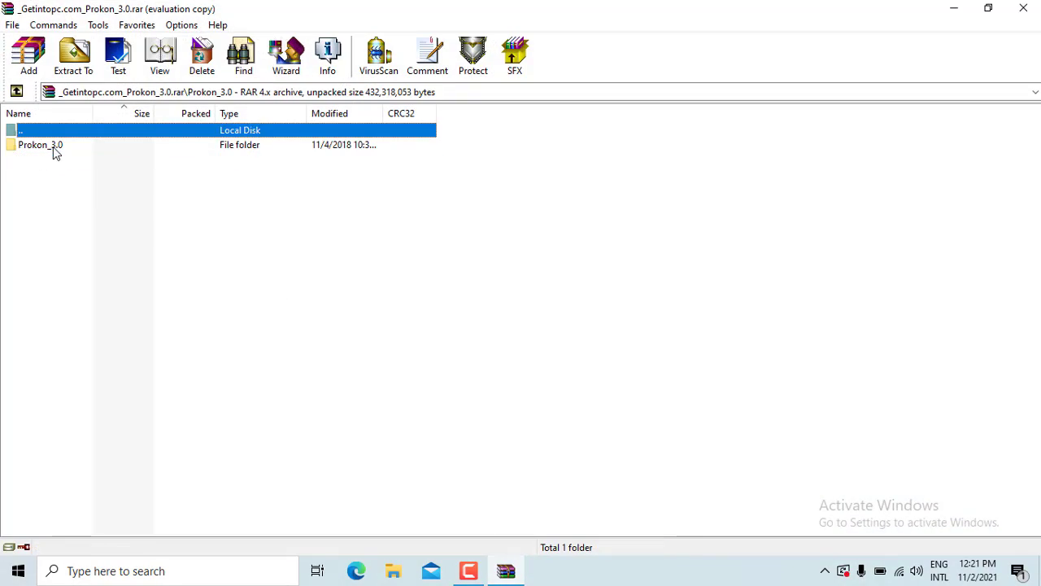
{"action": "double_click", "coordinate": [53, 146]}
{"action": "double_click", "coordinate": [36, 164]}
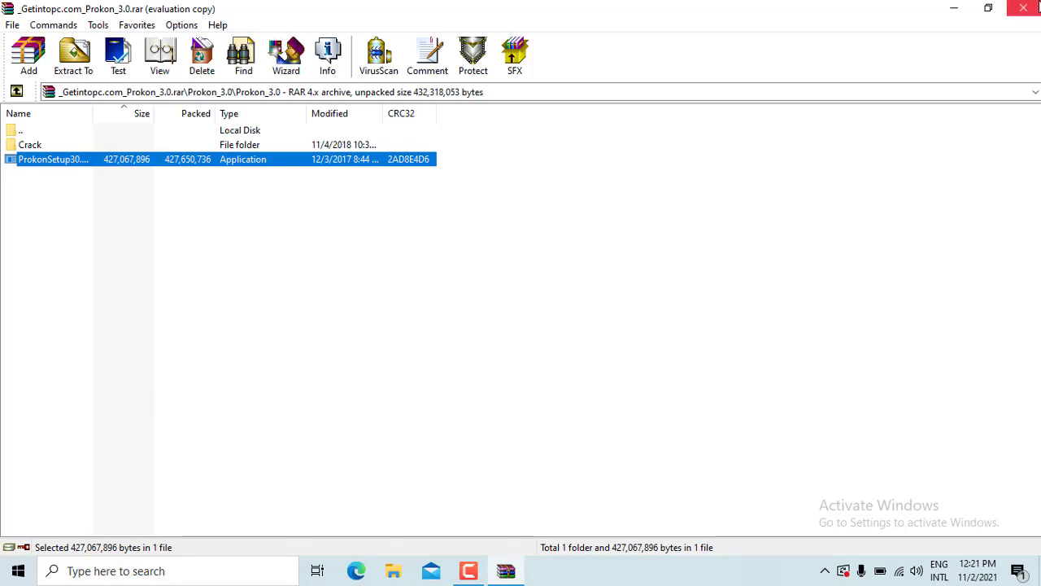
Close WinRAR and refresh the desktop twice
{"action": "left_click", "coordinate": [1025, 9]}
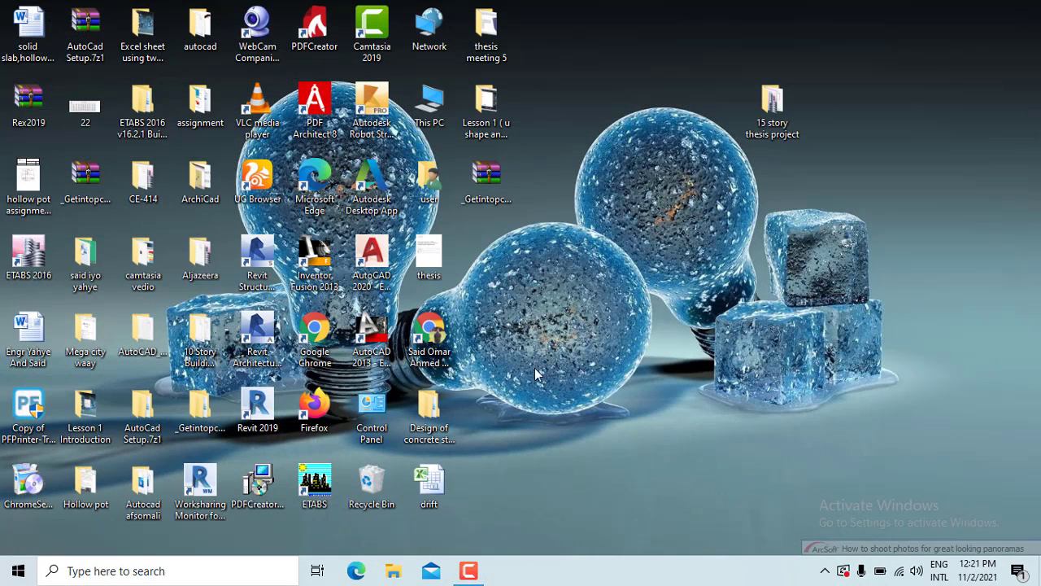
{"action": "right_click", "coordinate": [545, 273]}
{"action": "key", "text": "Escape"}
{"action": "right_click", "coordinate": [585, 309]}
{"action": "left_click", "coordinate": [632, 336]}
{"action": "right_click", "coordinate": [594, 264]}
{"action": "left_click", "coordinate": [629, 305]}
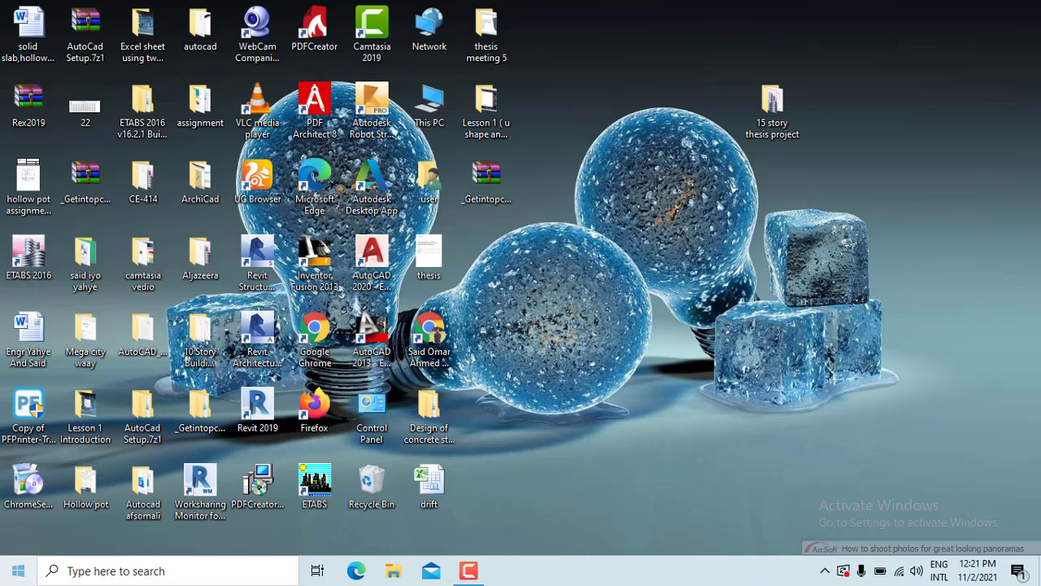
Switch Real-time protection off in Windows Security's Virus & threat protection settings, then minimize it
{"action": "left_click", "coordinate": [18, 570]}
{"action": "type", "text": "wind"}
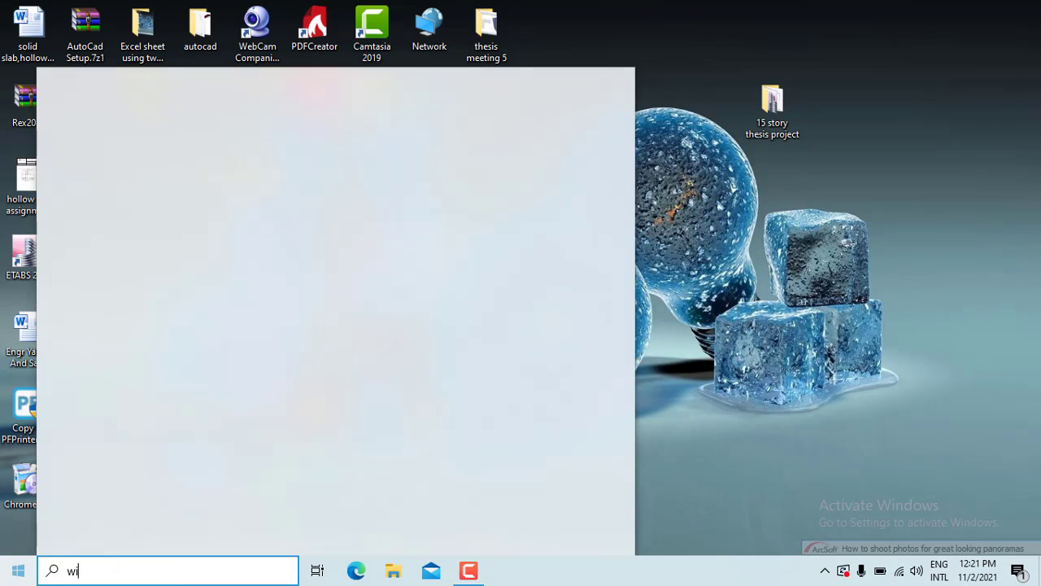
{"action": "left_click", "coordinate": [88, 163]}
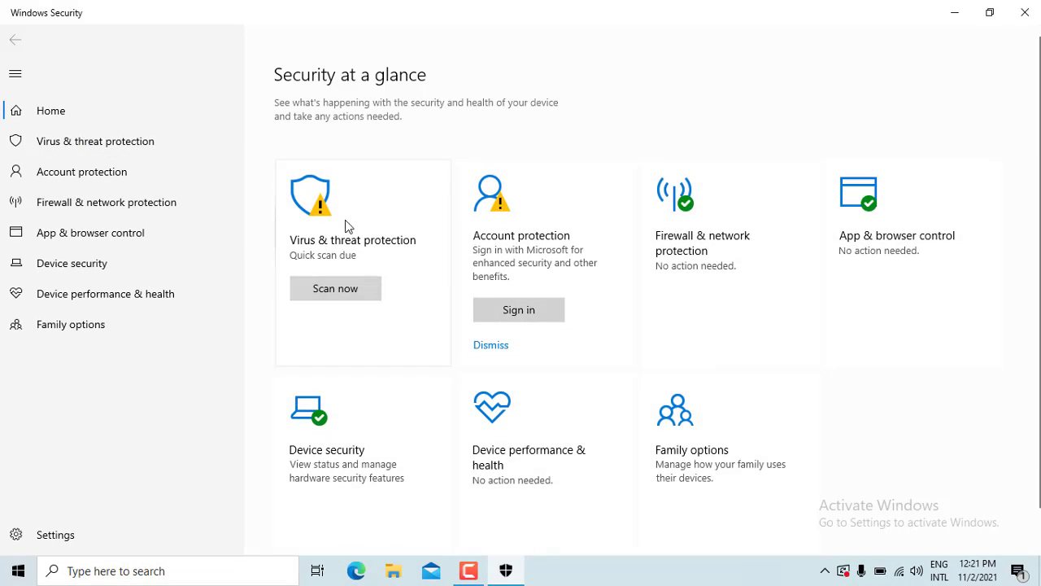
{"action": "left_click", "coordinate": [352, 213]}
{"action": "scroll", "coordinate": [360, 244], "scroll_direction": "down", "scroll_amount": 2}
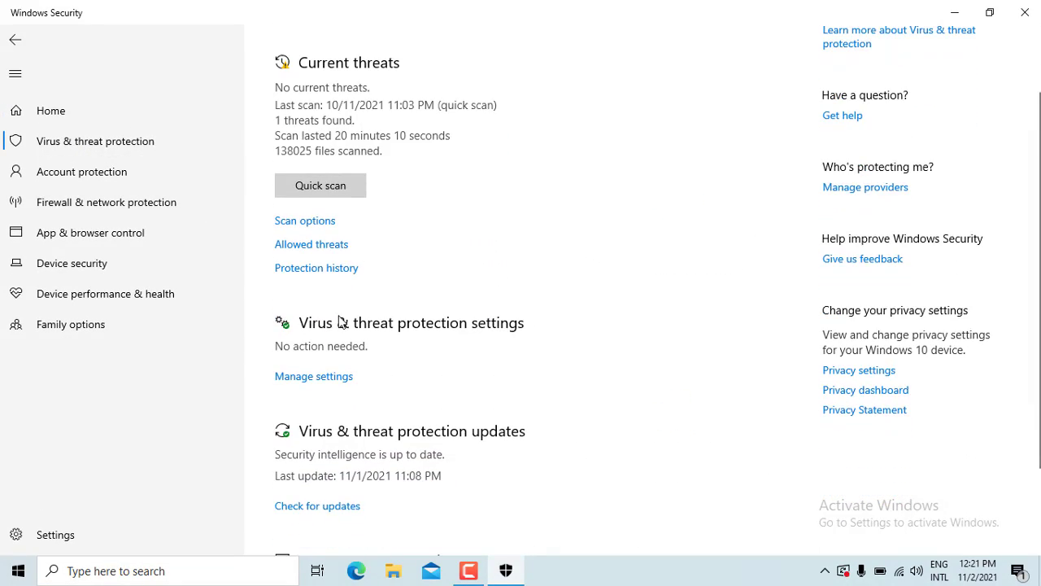
{"action": "left_click", "coordinate": [315, 377]}
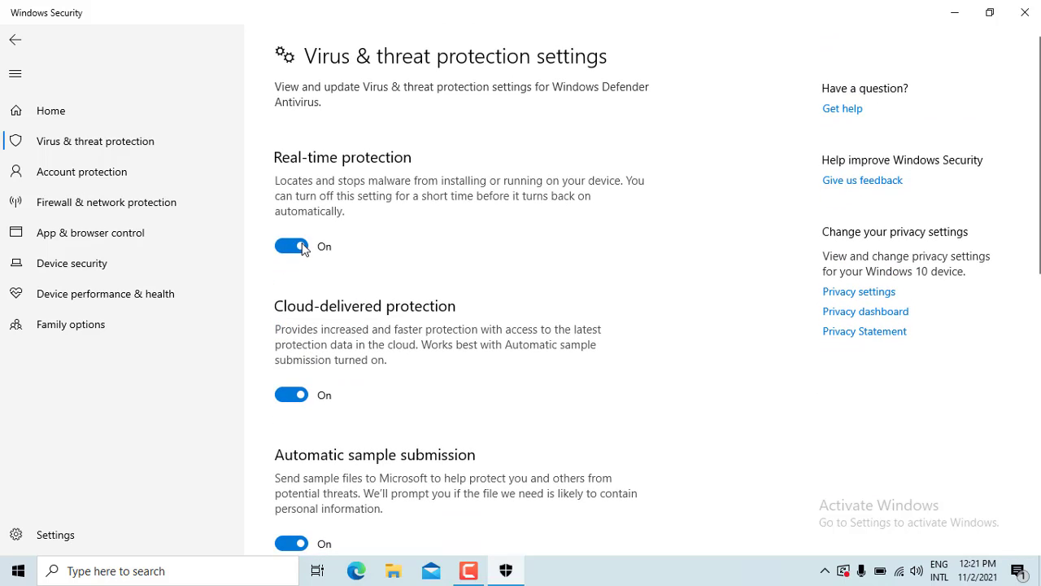
{"action": "left_click", "coordinate": [295, 245]}
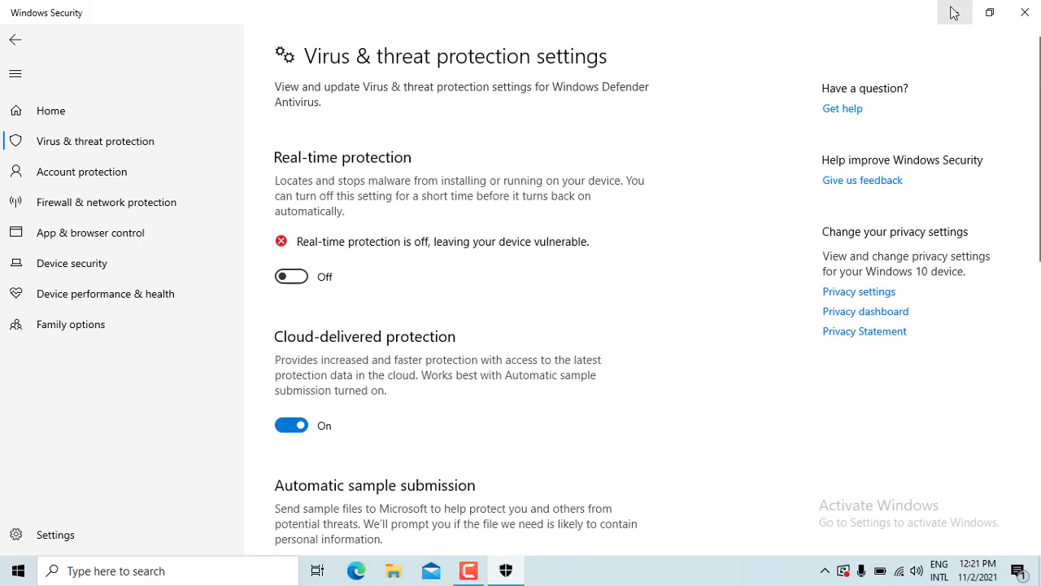
{"action": "left_click", "coordinate": [953, 12]}
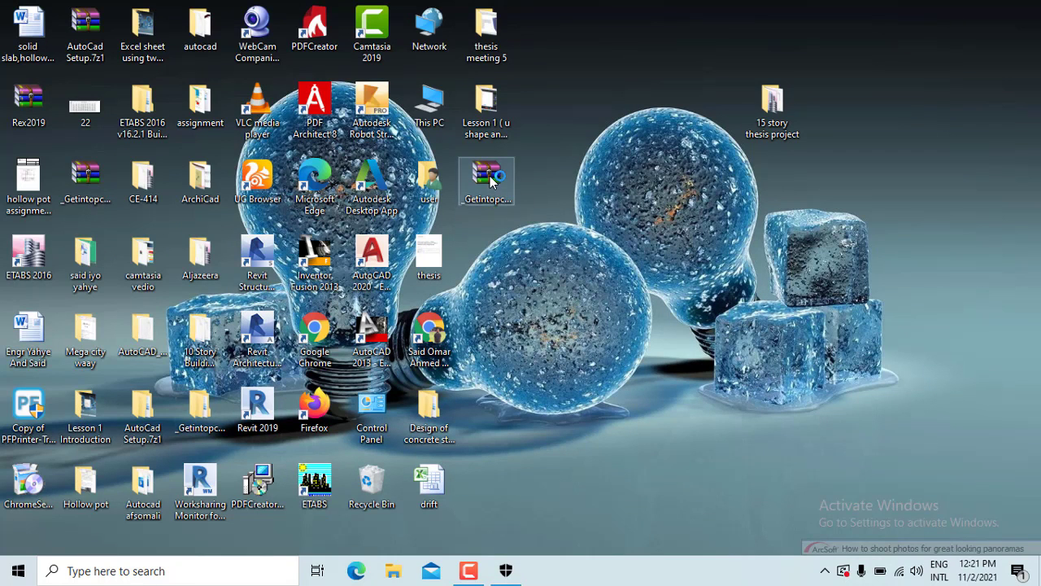
Reopen the Prokon archive with its password and launch ProkonSetup30.exe from the nested Prokon_3.0 folder
{"action": "double_click", "coordinate": [489, 179]}
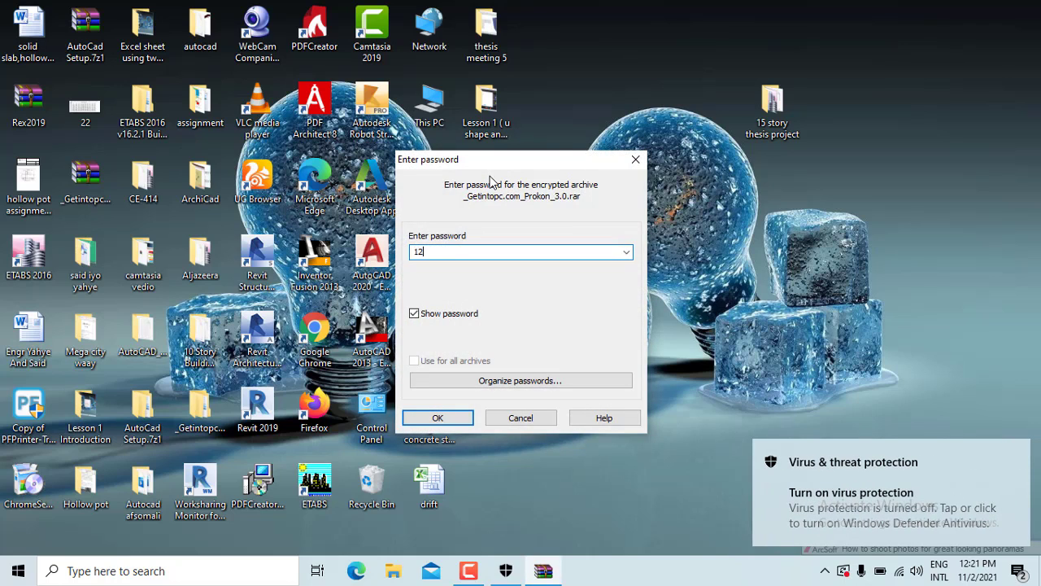
{"action": "type", "text": "123"}
{"action": "key", "text": "Return"}
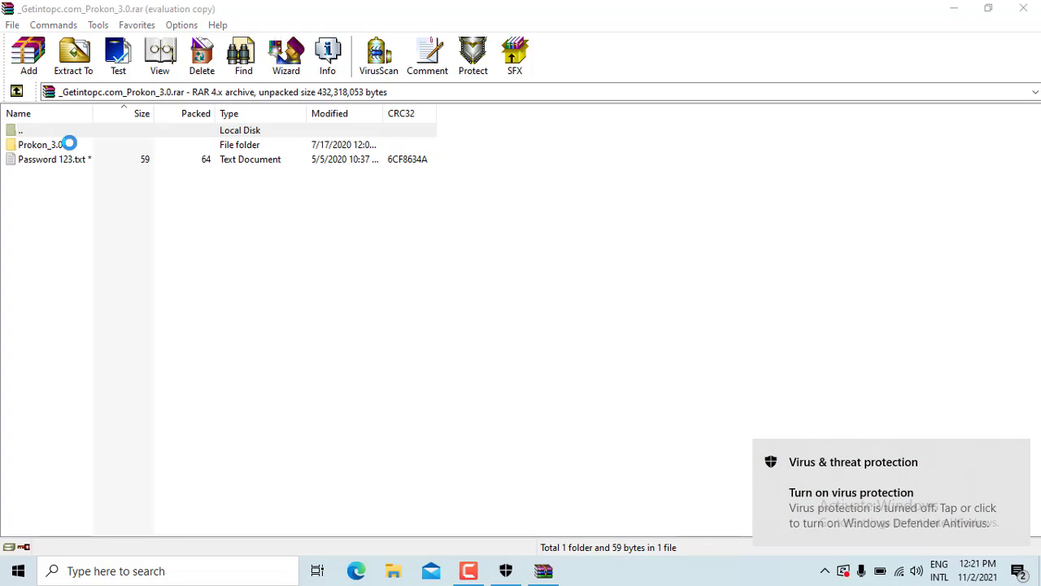
{"action": "left_click", "coordinate": [638, 222]}
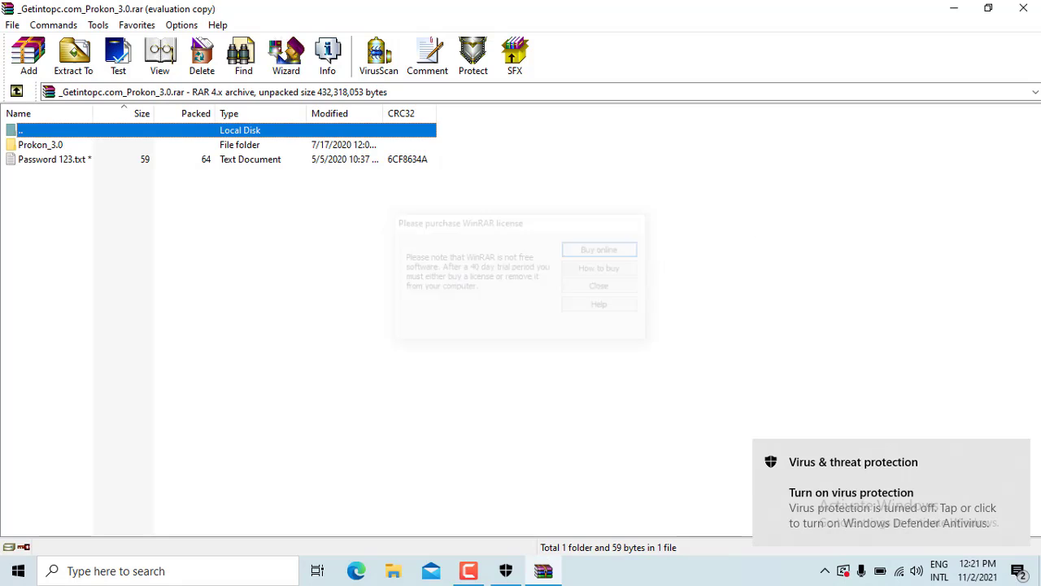
{"action": "double_click", "coordinate": [38, 147]}
{"action": "double_click", "coordinate": [38, 146]}
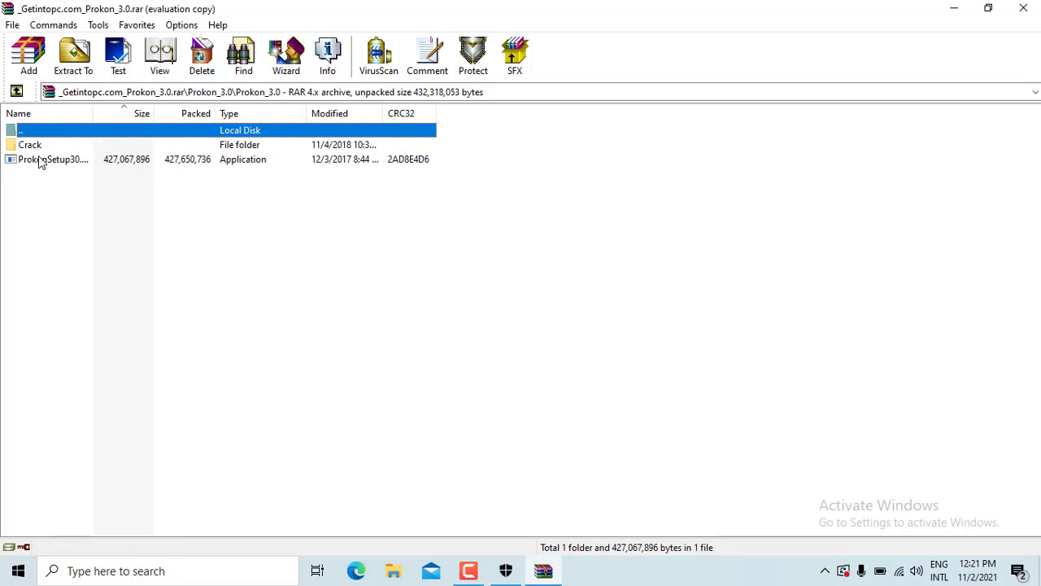
{"action": "double_click", "coordinate": [39, 160]}
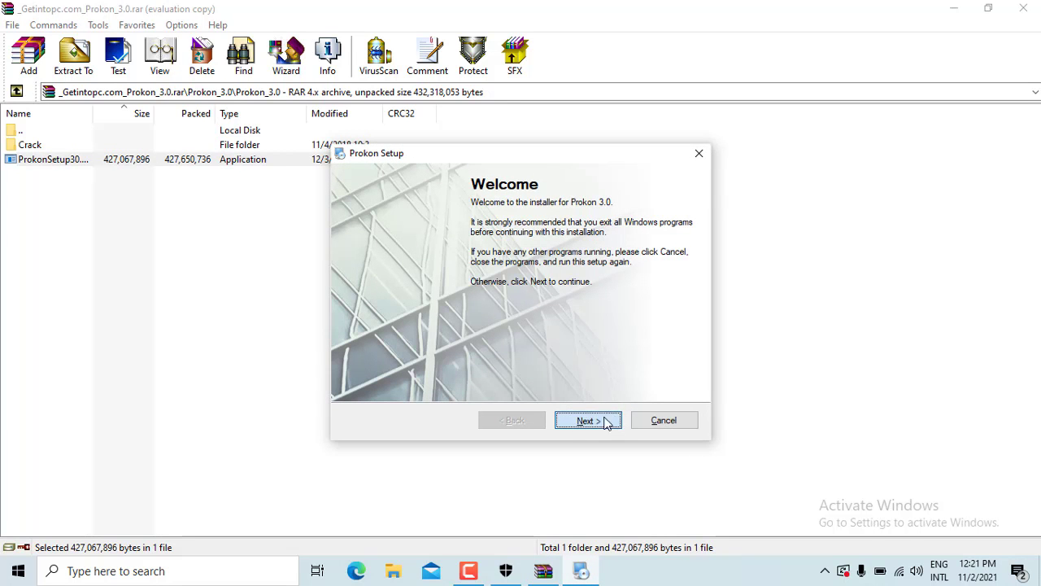
Get past the welcome page and accept the Prokon 3.0 licence agreement
{"action": "left_click", "coordinate": [605, 422]}
{"action": "left_click", "coordinate": [376, 373]}
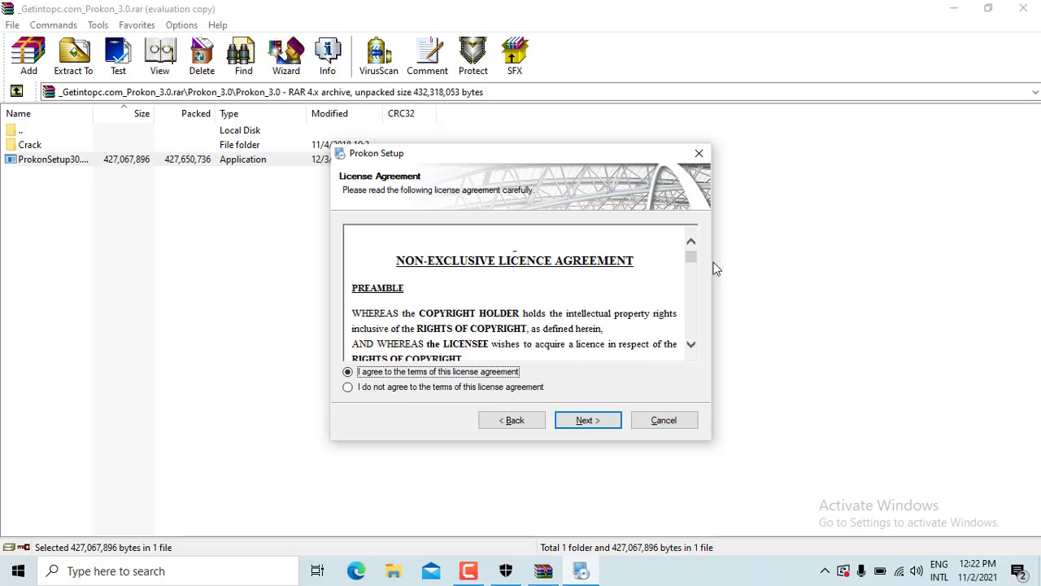
{"action": "left_click_drag", "start_coordinate": [695, 279], "coordinate": [706, 354]}
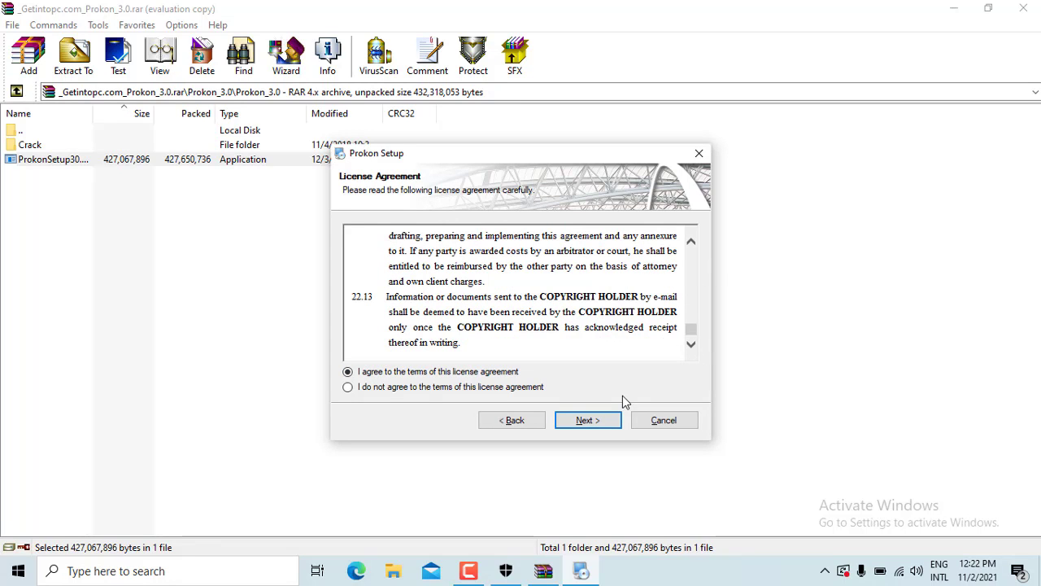
{"action": "left_click", "coordinate": [603, 428]}
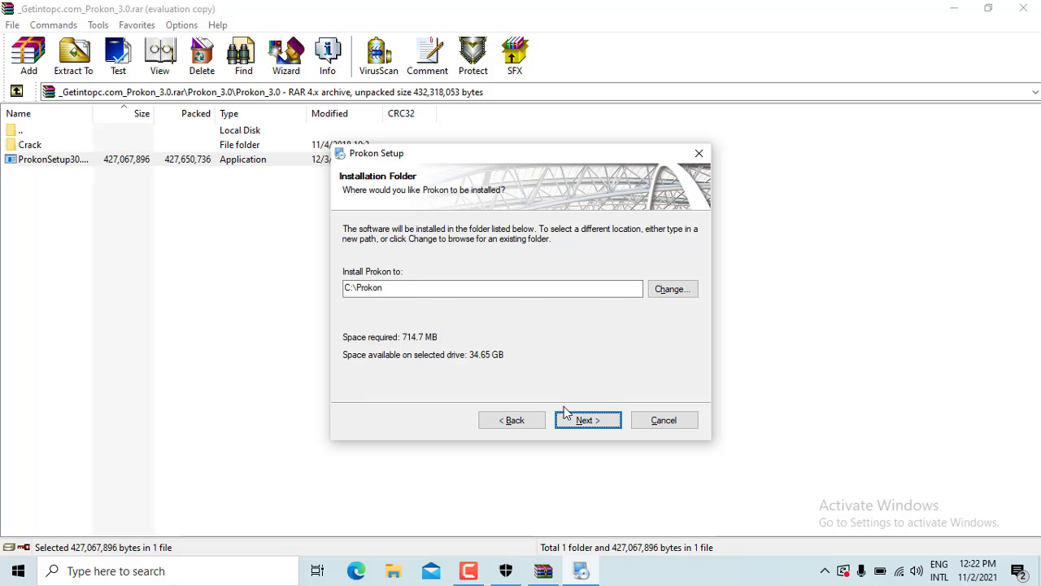
Install into C:\Prokon with the Prokon shortcut folder, then finish the installer
{"action": "left_click", "coordinate": [584, 420]}
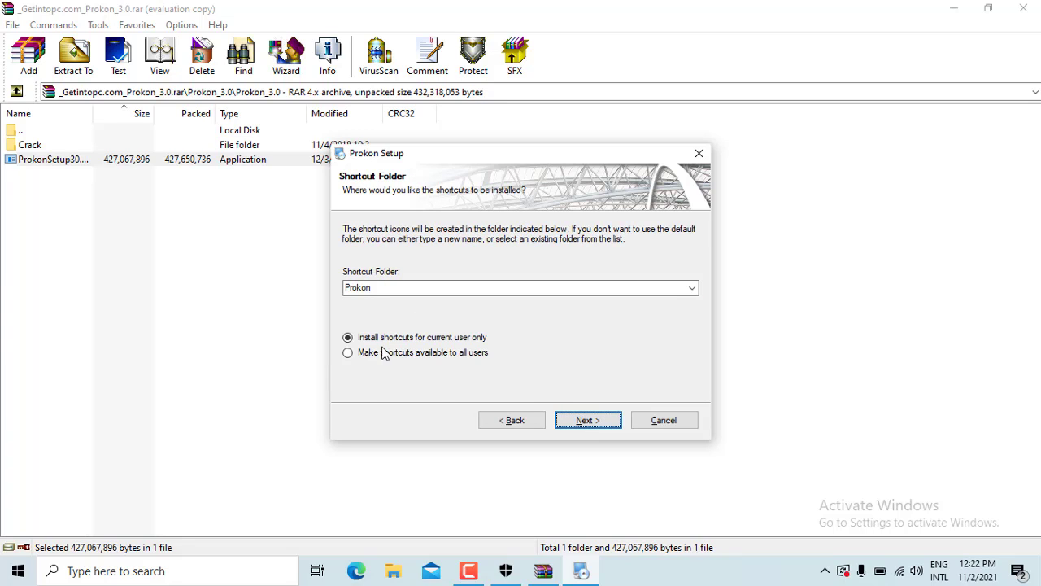
{"action": "left_click", "coordinate": [592, 431]}
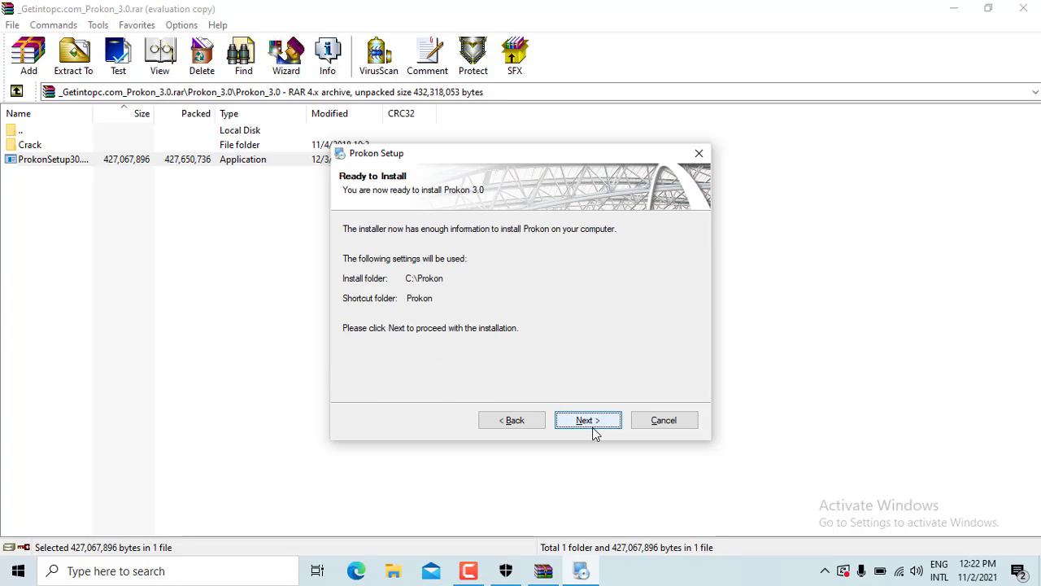
{"action": "left_click", "coordinate": [592, 430]}
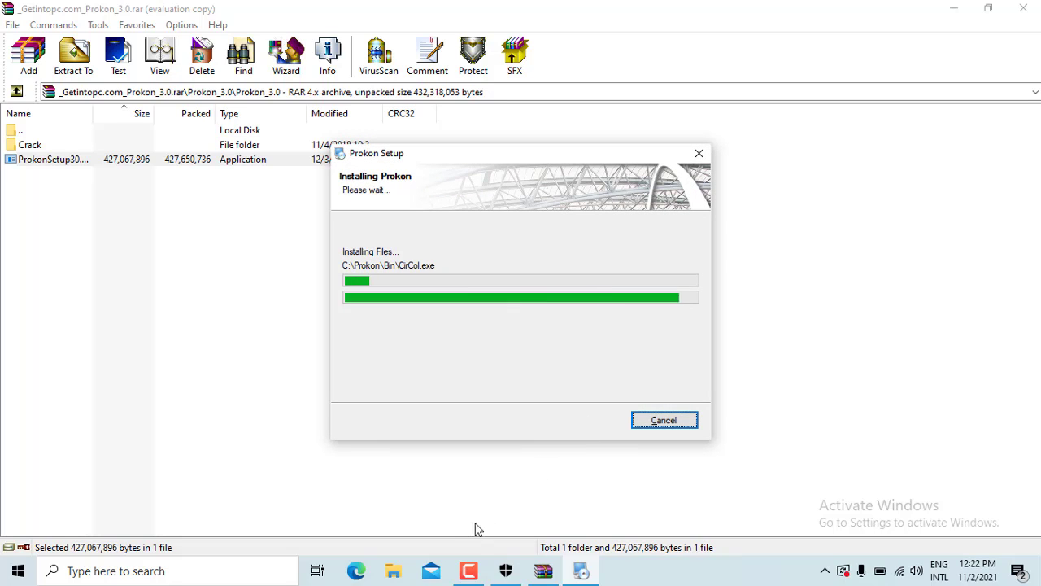
{"action": "left_click", "coordinate": [469, 570]}
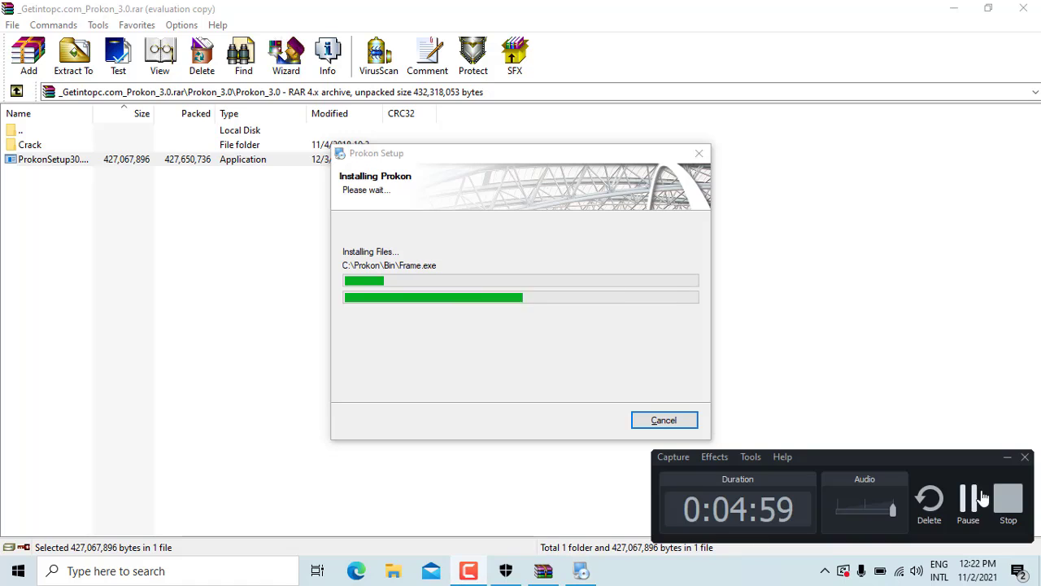
{"action": "left_click", "coordinate": [968, 508]}
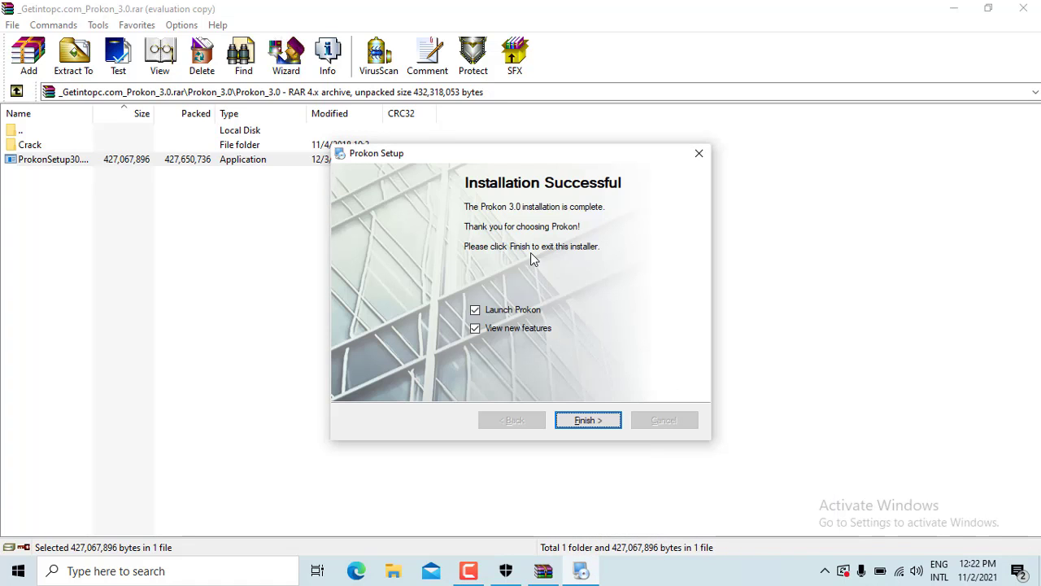
{"action": "left_click", "coordinate": [581, 425]}
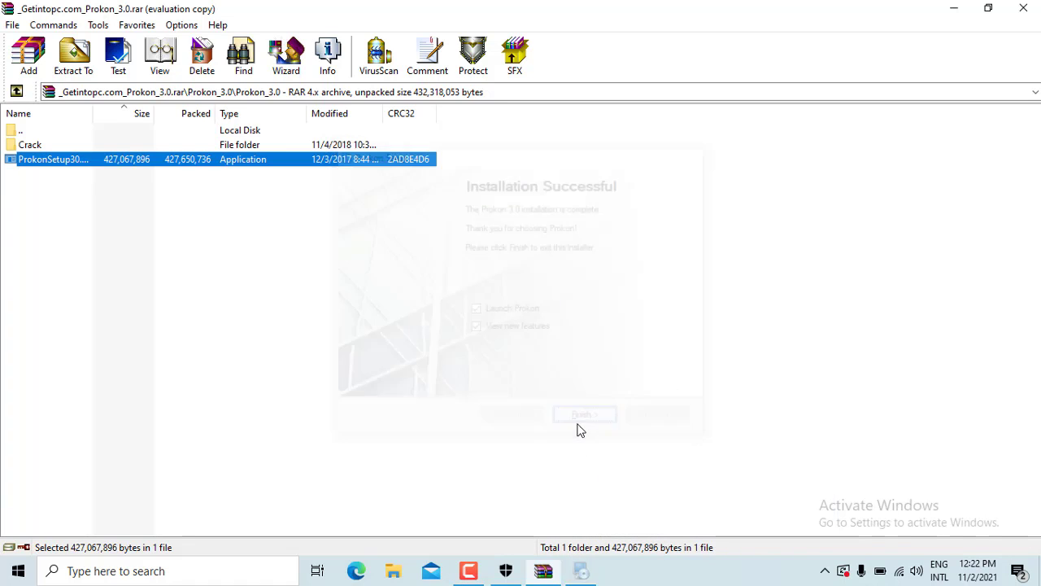
Open the archive's Crack folder listing Readme.txt and Patch.exe, then show the desktop
{"action": "left_click", "coordinate": [955, 8]}
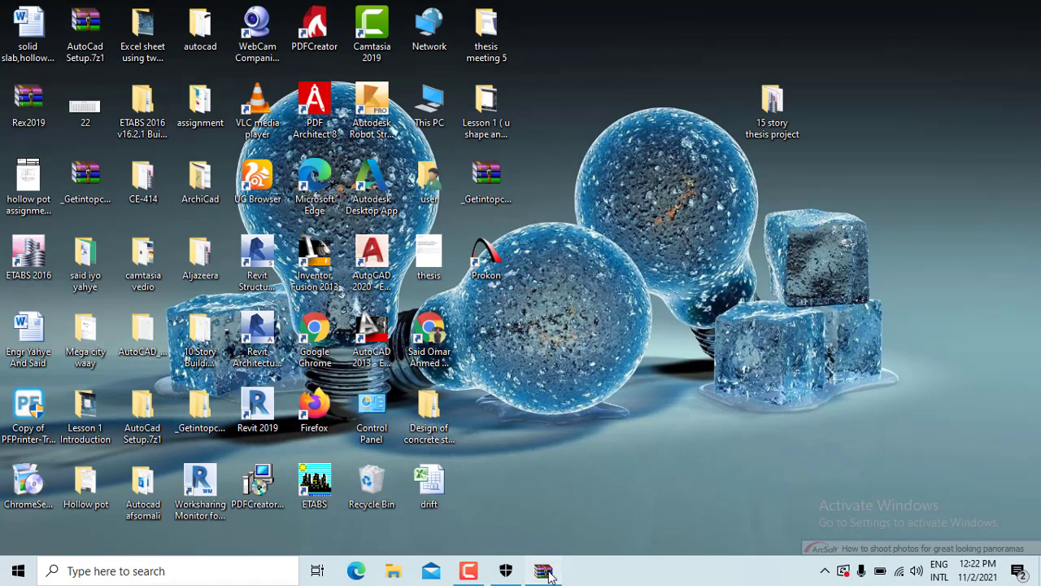
{"action": "left_click", "coordinate": [548, 572]}
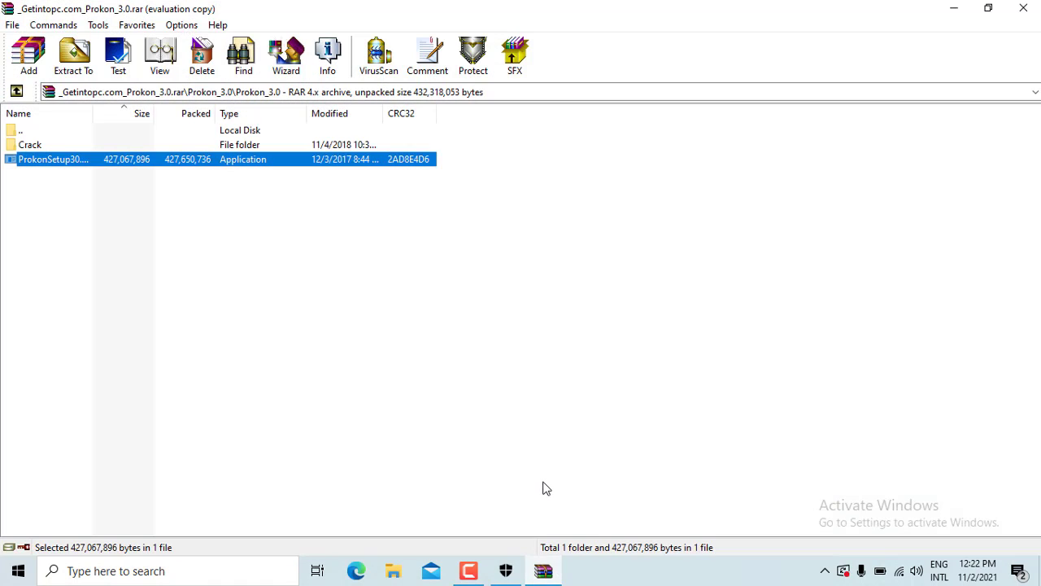
{"action": "double_click", "coordinate": [44, 148]}
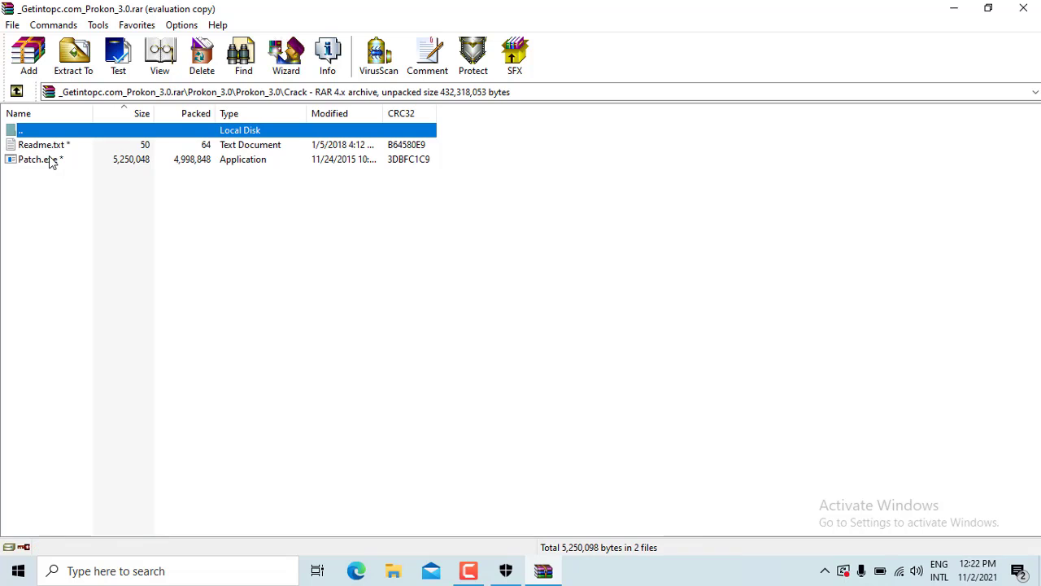
{"action": "key", "text": "super+d"}
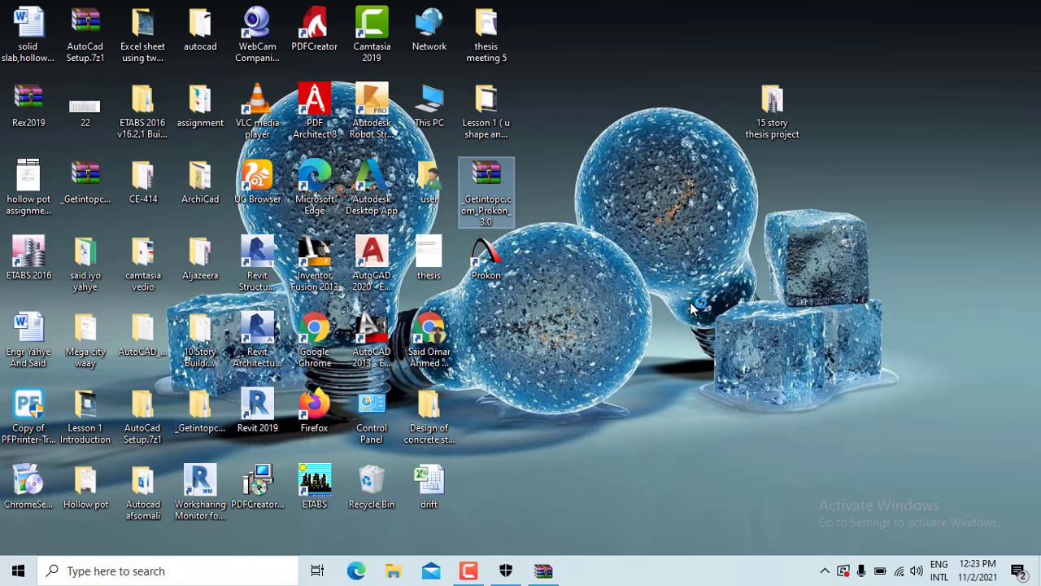
Refresh the desktop and create a new folder named 'prokon patch'
{"action": "right_click", "coordinate": [690, 302]}
{"action": "left_click", "coordinate": [738, 349]}
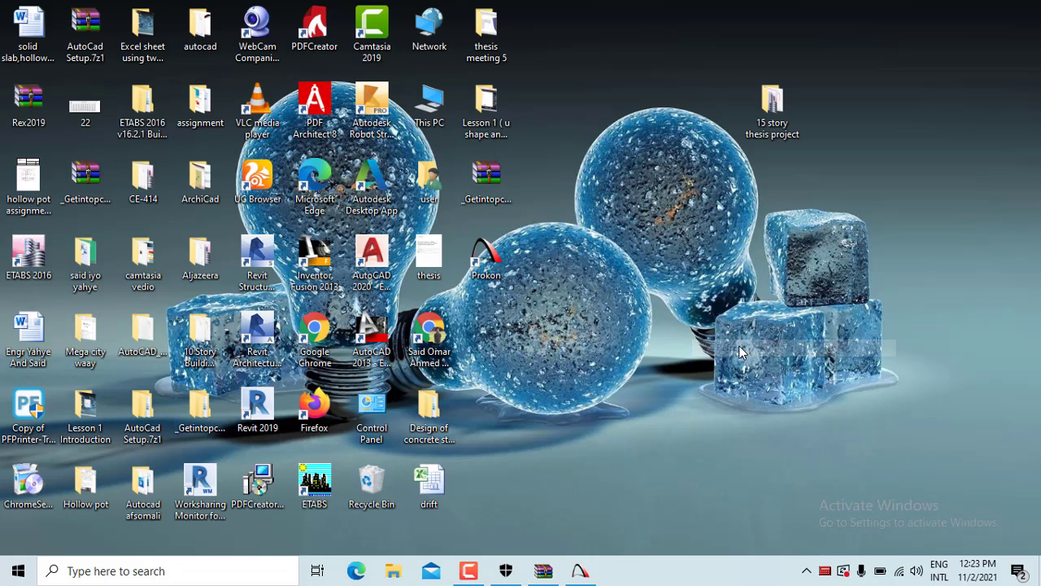
{"action": "right_click", "coordinate": [719, 310]}
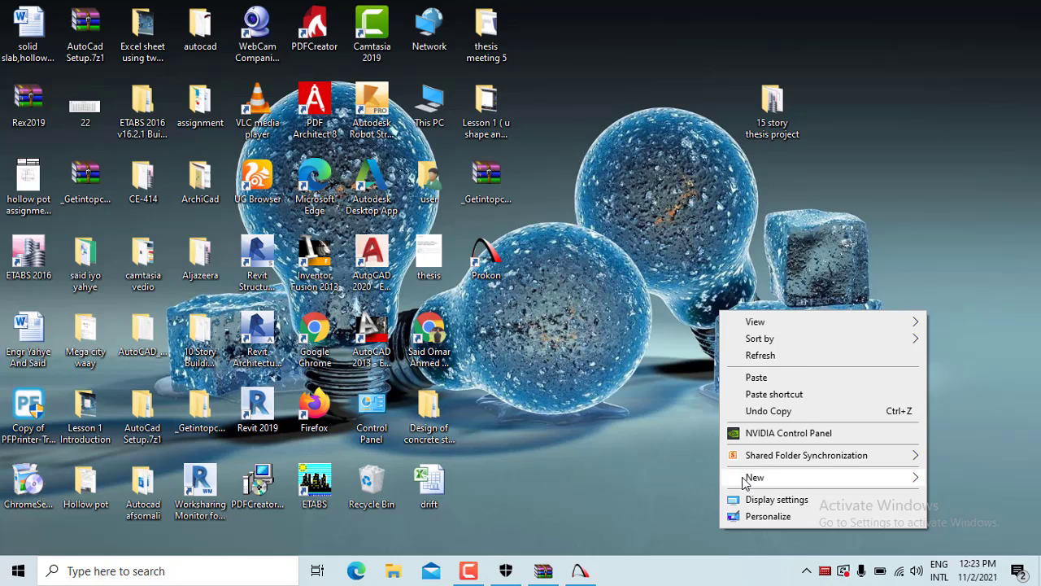
{"action": "mouse_move", "coordinate": [748, 481]}
{"action": "left_click", "coordinate": [582, 312]}
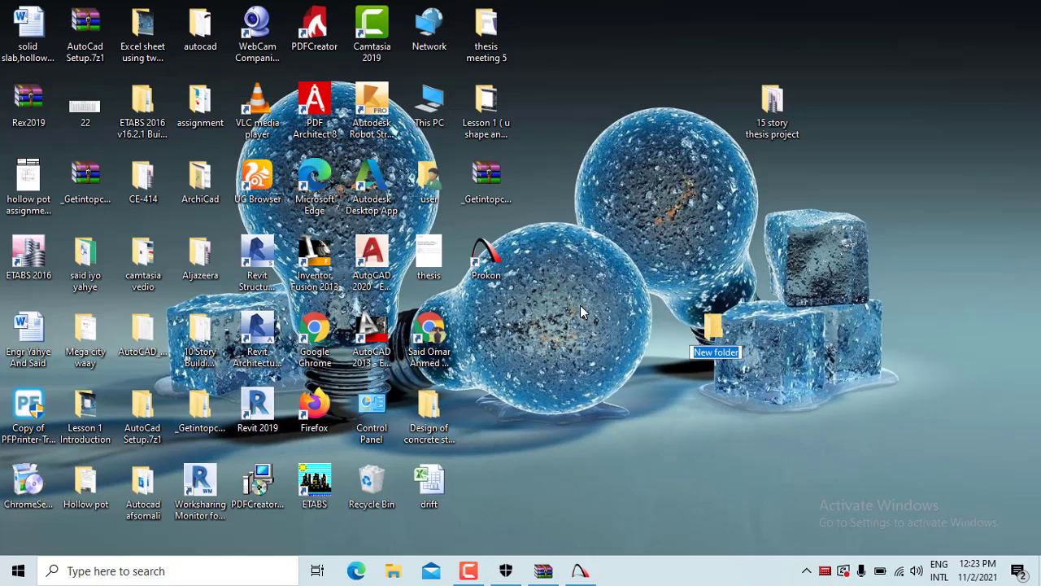
{"action": "type", "text": "proko"}
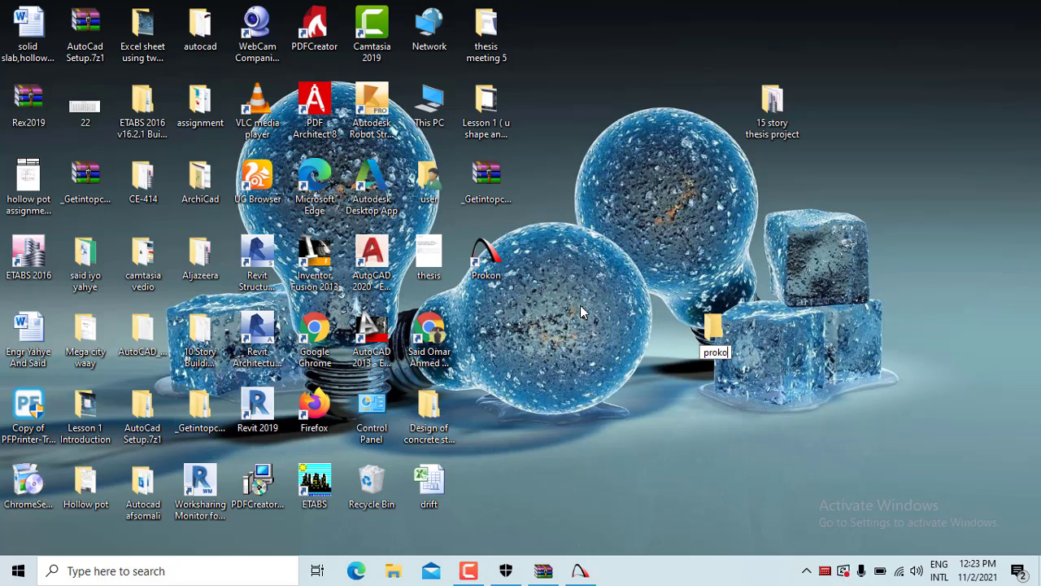
{"action": "type", "text": "n patch"}
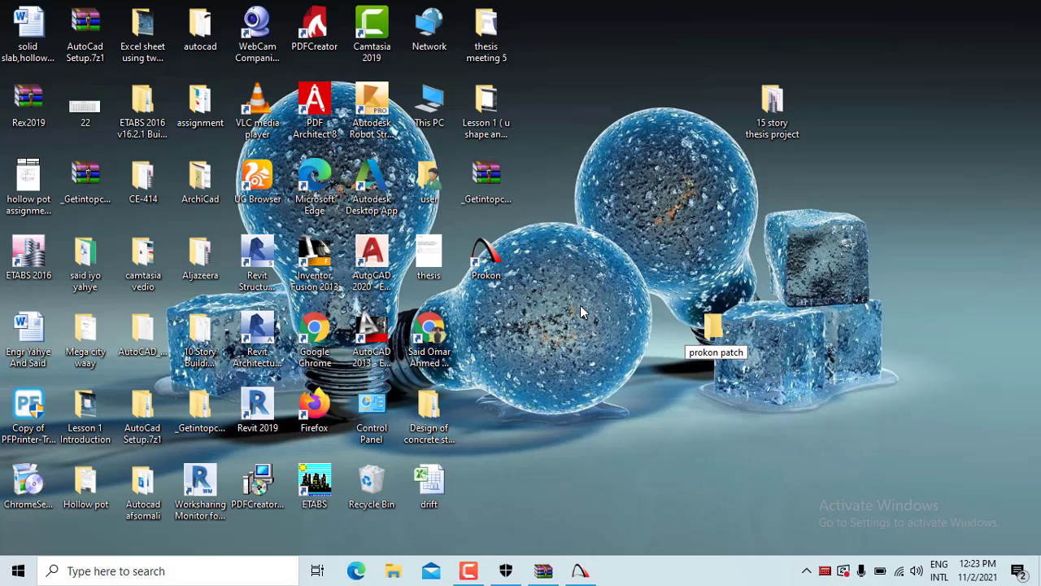
{"action": "key", "text": "Return"}
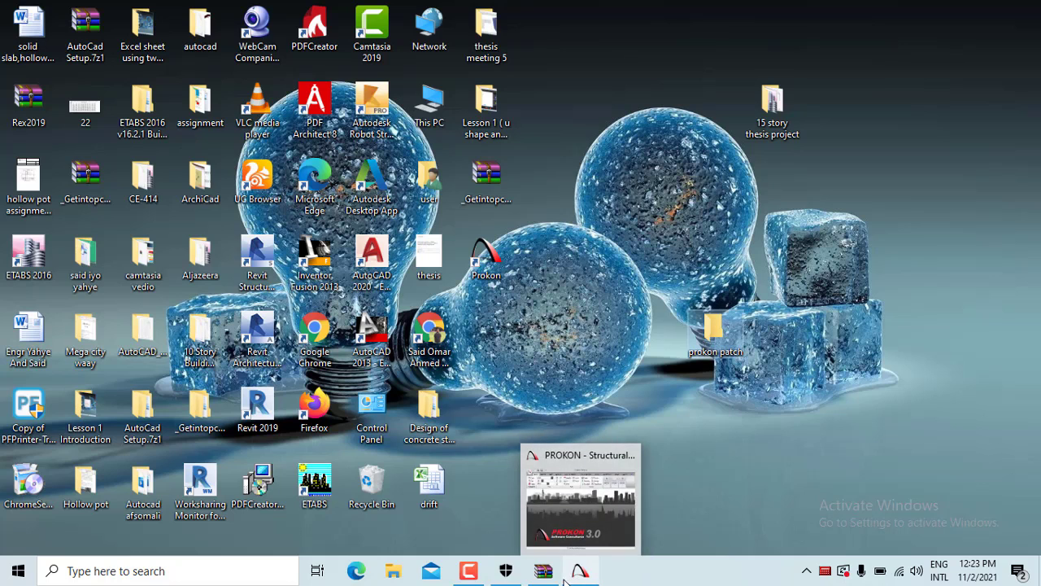
Select Patch.exe in WinRAR's Crack folder and open Extract To for it
{"action": "left_click", "coordinate": [544, 570]}
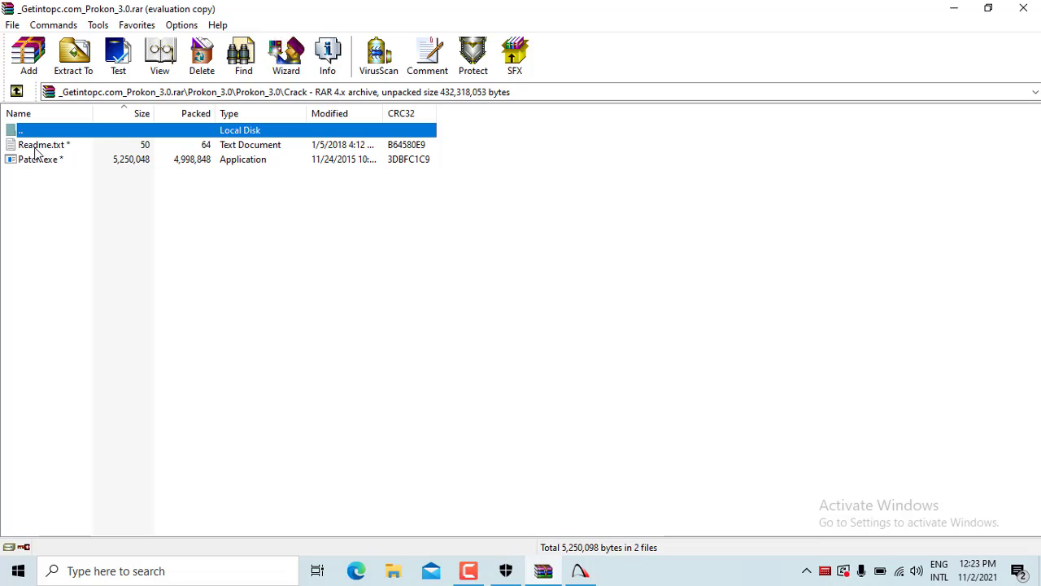
{"action": "left_click", "coordinate": [39, 147]}
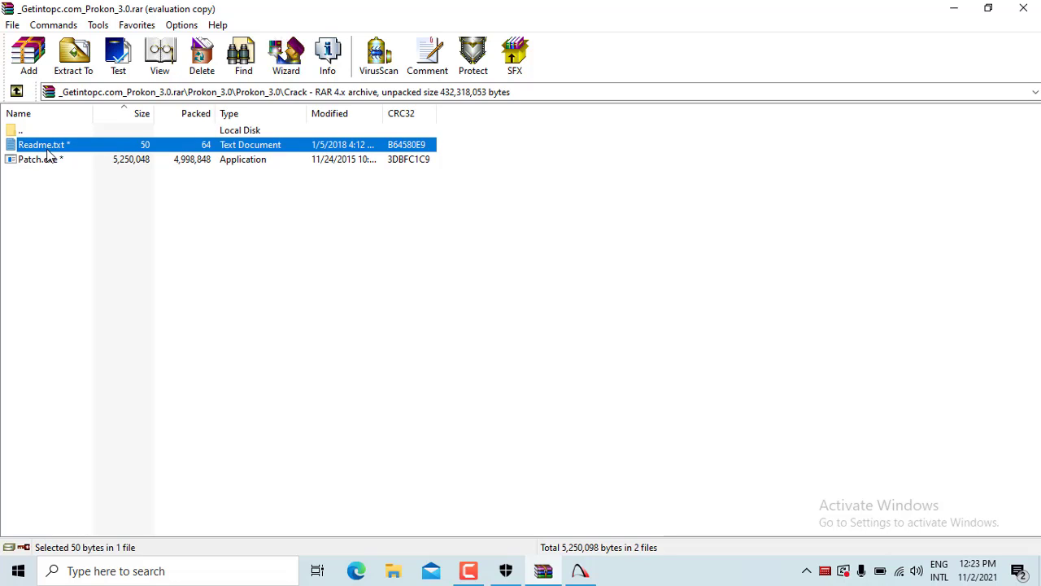
{"action": "left_click", "coordinate": [50, 161]}
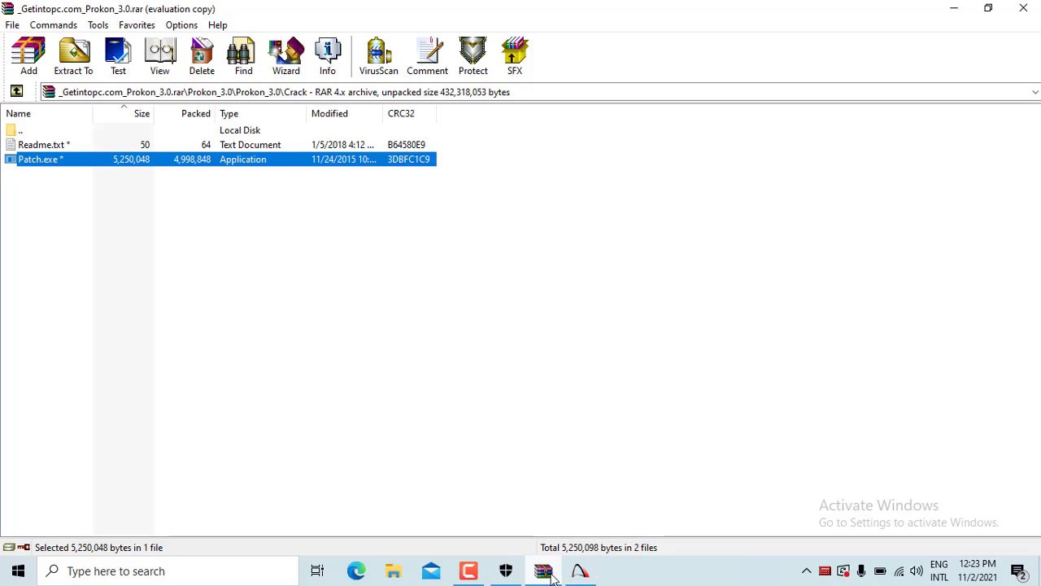
{"action": "left_click", "coordinate": [470, 571]}
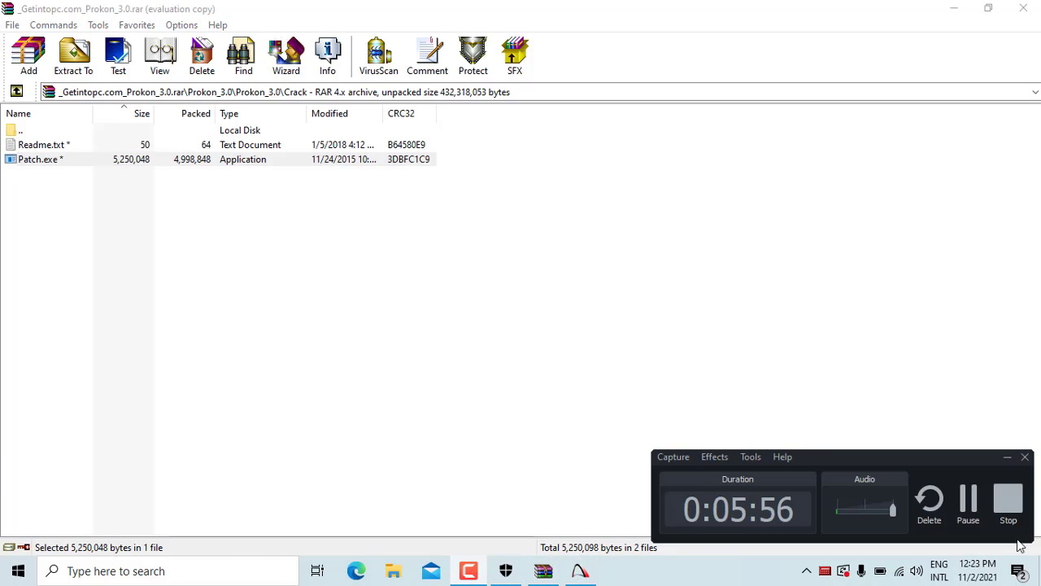
{"action": "left_click", "coordinate": [972, 508]}
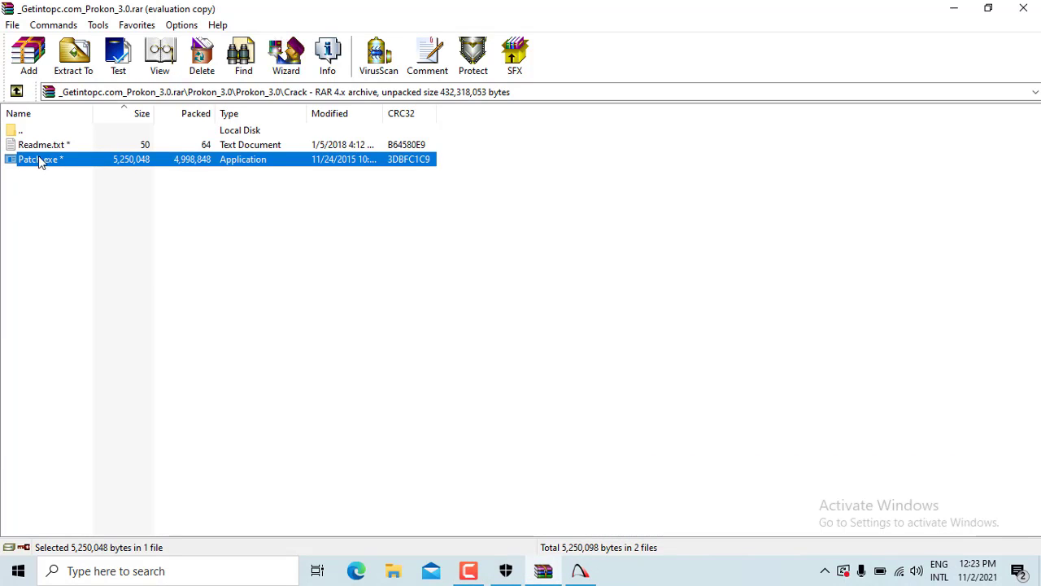
{"action": "left_click", "coordinate": [39, 146]}
{"action": "left_click", "coordinate": [25, 161]}
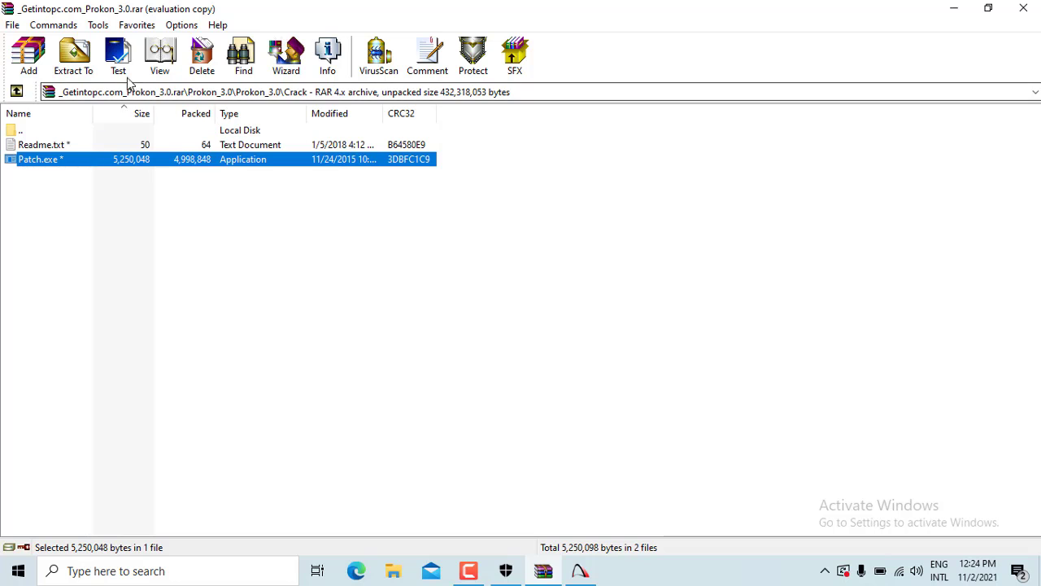
{"action": "left_click", "coordinate": [74, 59]}
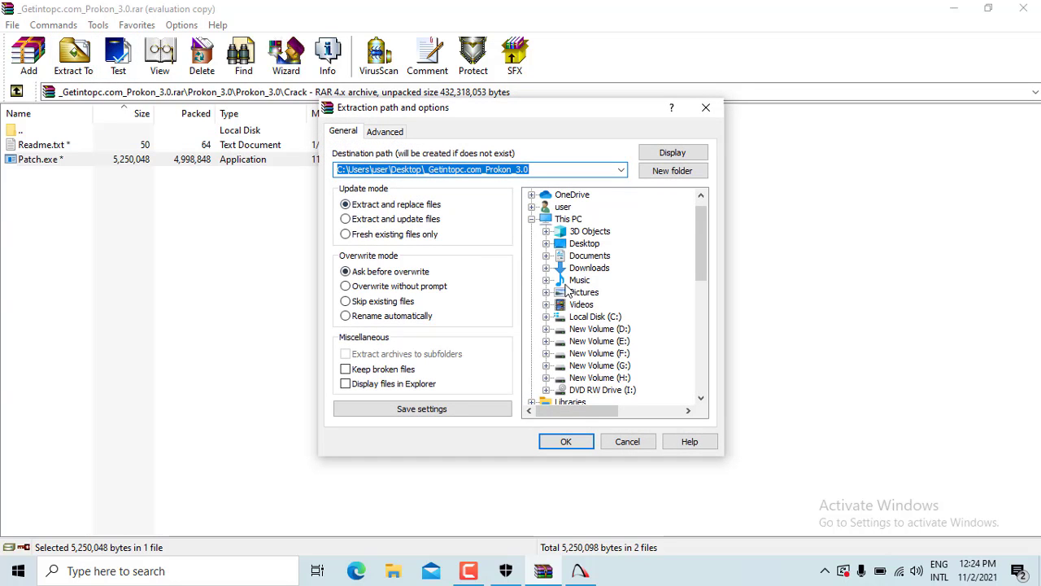
Extract Patch.exe from the archive into the Desktop\prokon patch folder
{"action": "left_click", "coordinate": [586, 243]}
{"action": "left_click", "coordinate": [594, 255]}
{"action": "scroll", "coordinate": [592, 256], "scroll_direction": "down", "scroll_amount": 1}
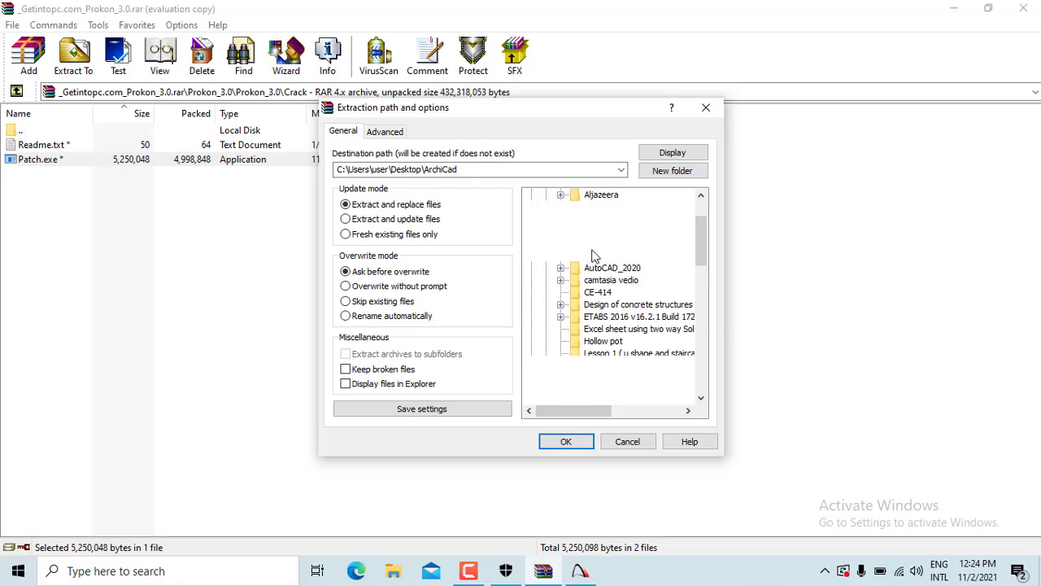
{"action": "left_click", "coordinate": [608, 390]}
{"action": "scroll", "coordinate": [619, 365], "scroll_direction": "down", "scroll_amount": 1}
{"action": "left_click", "coordinate": [610, 365]}
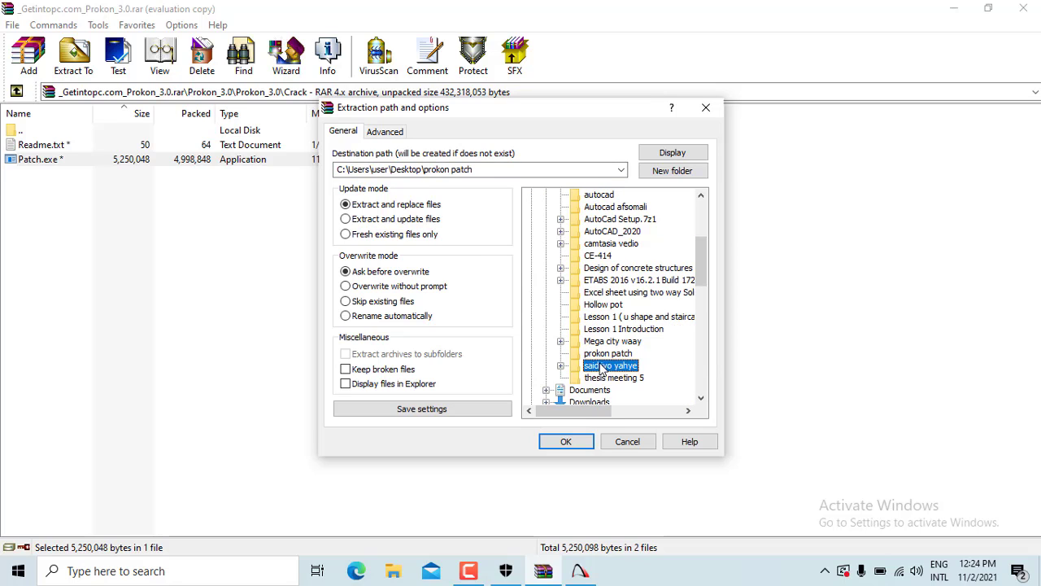
{"action": "left_click", "coordinate": [612, 341]}
{"action": "left_click", "coordinate": [609, 353]}
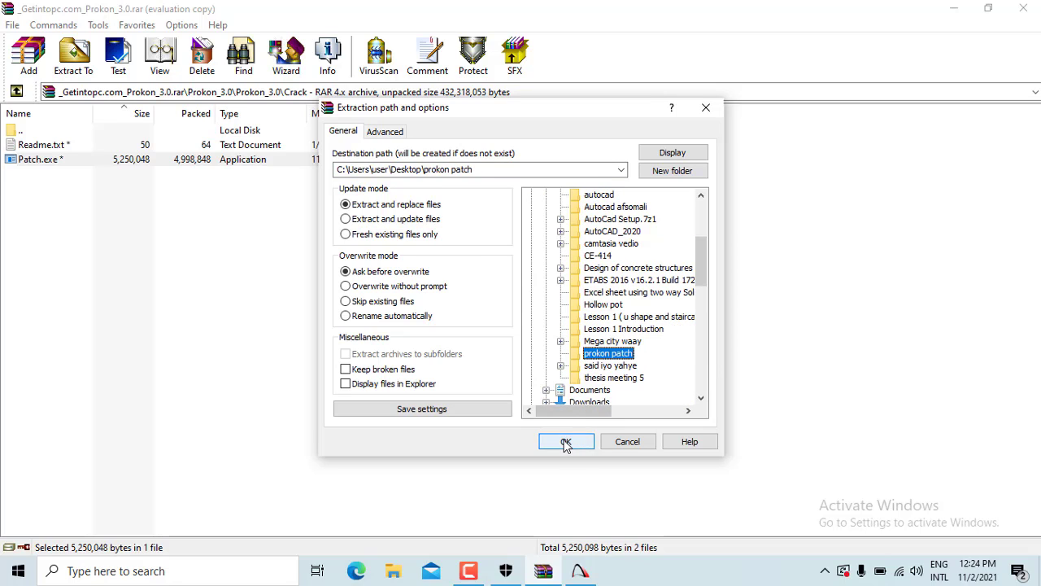
{"action": "left_click", "coordinate": [566, 443]}
Close WinRAR and Prokon Calcpad, then open the desktop prokon patch folder
{"action": "left_click", "coordinate": [1024, 8]}
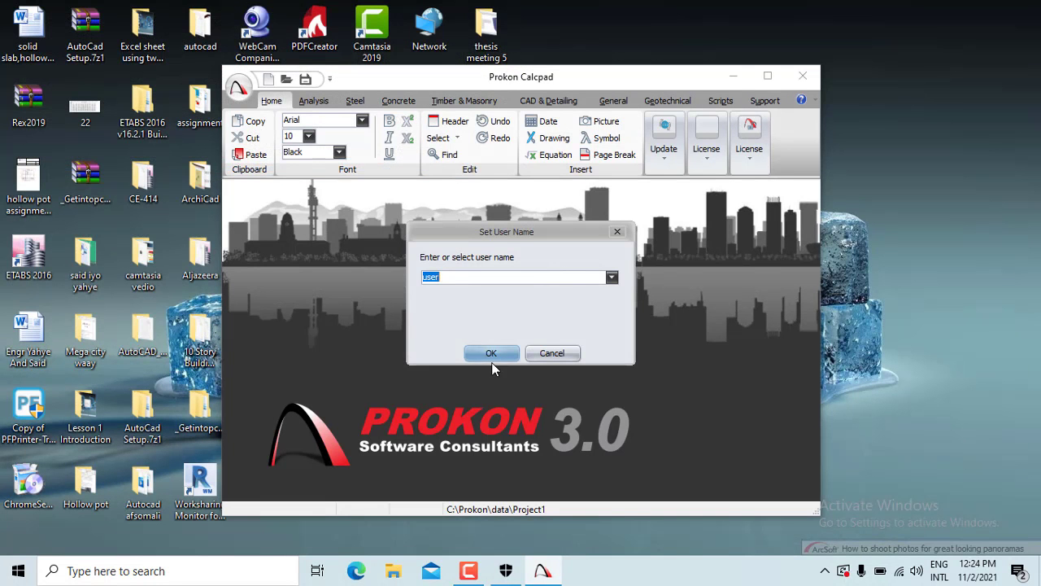
{"action": "left_click", "coordinate": [558, 353]}
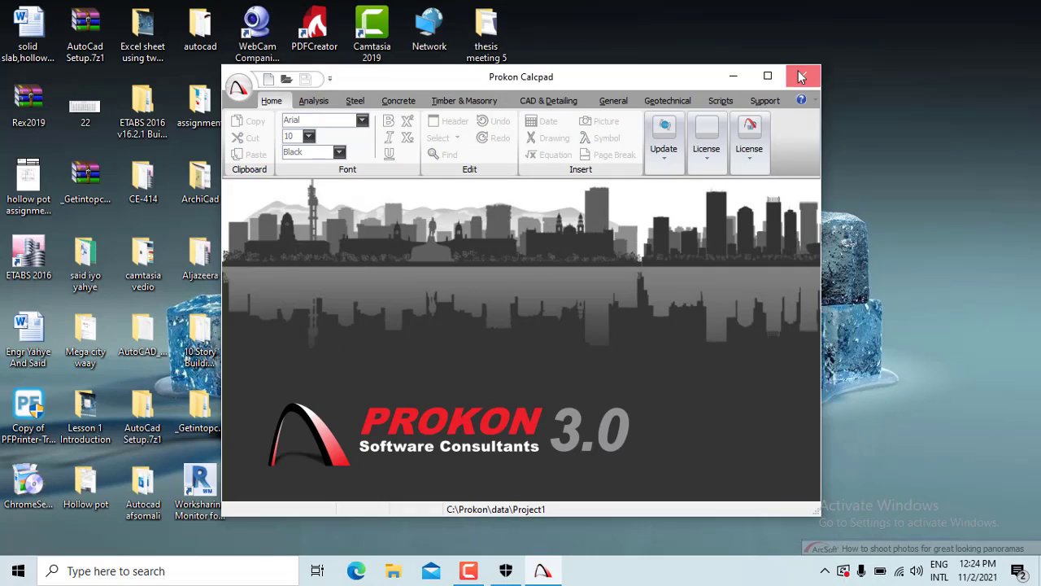
{"action": "left_click", "coordinate": [803, 76]}
{"action": "double_click", "coordinate": [714, 329]}
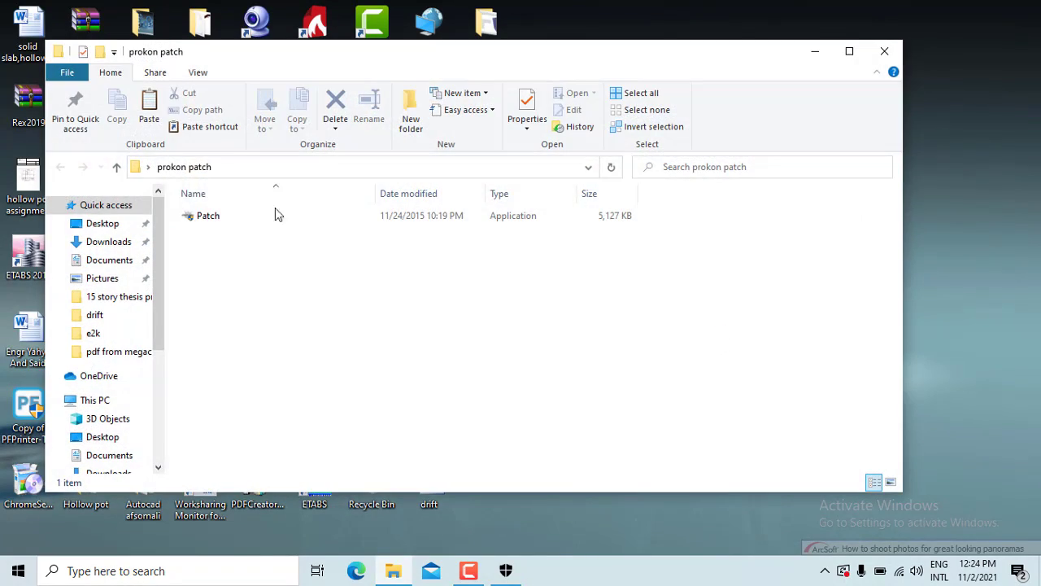
Maximize the folder window and run Patch as administrator
{"action": "left_click", "coordinate": [852, 51]}
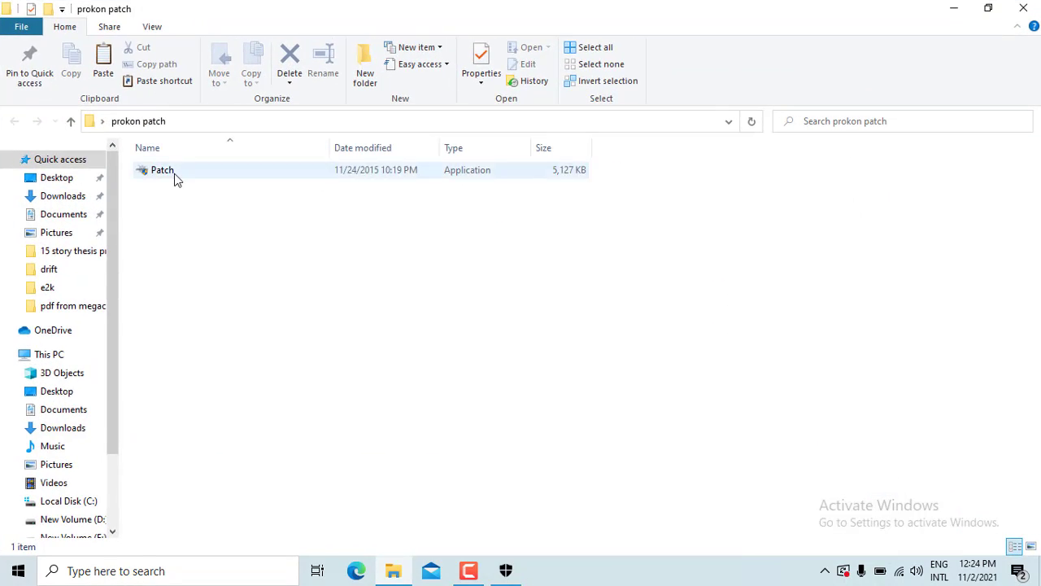
{"action": "left_click", "coordinate": [174, 173]}
{"action": "right_click", "coordinate": [174, 174]}
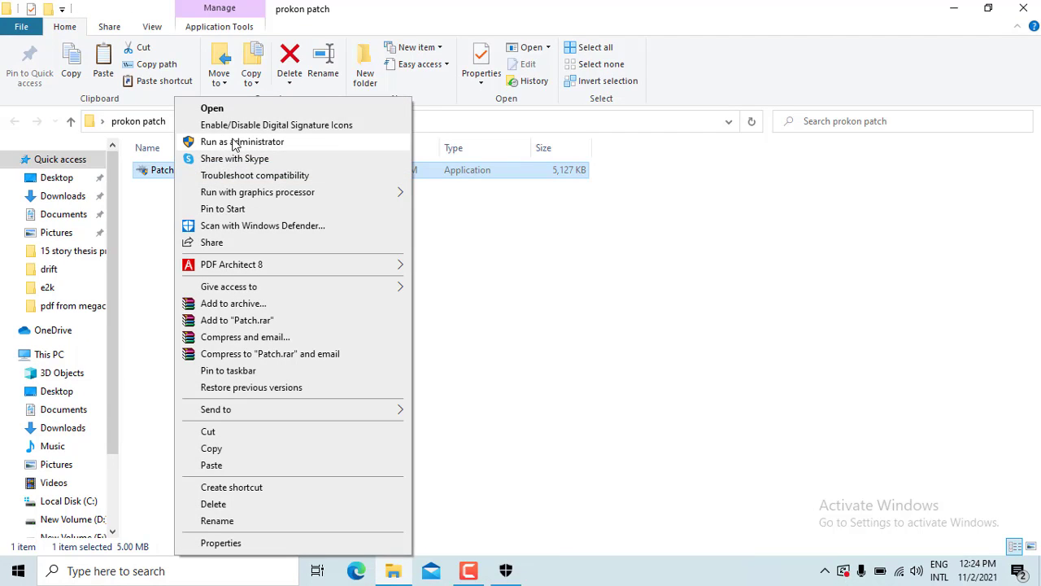
{"action": "left_click", "coordinate": [233, 142]}
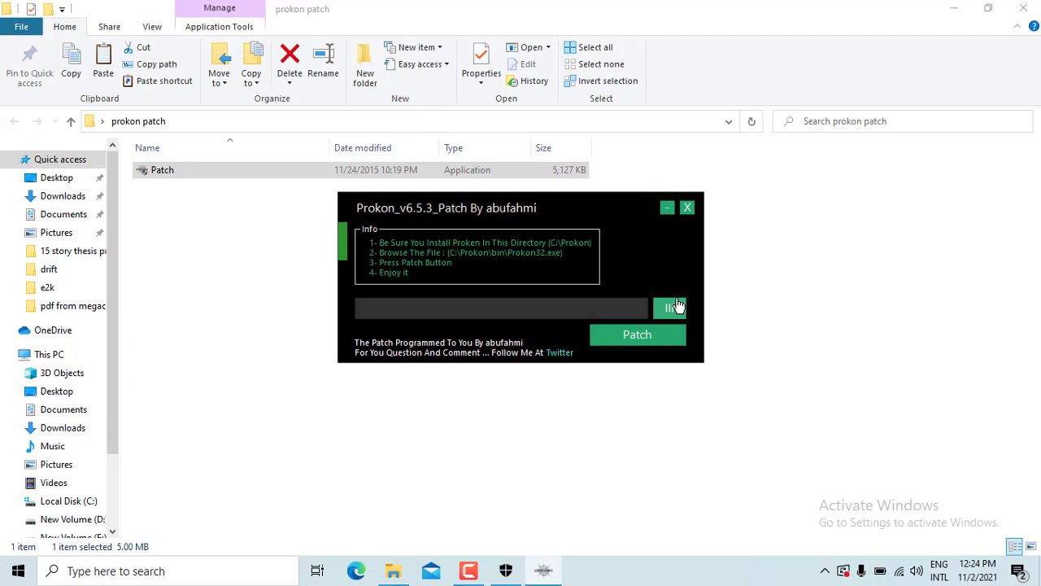
Browse for the target file and navigate to C:\Prokon\bin
{"action": "left_click", "coordinate": [675, 308]}
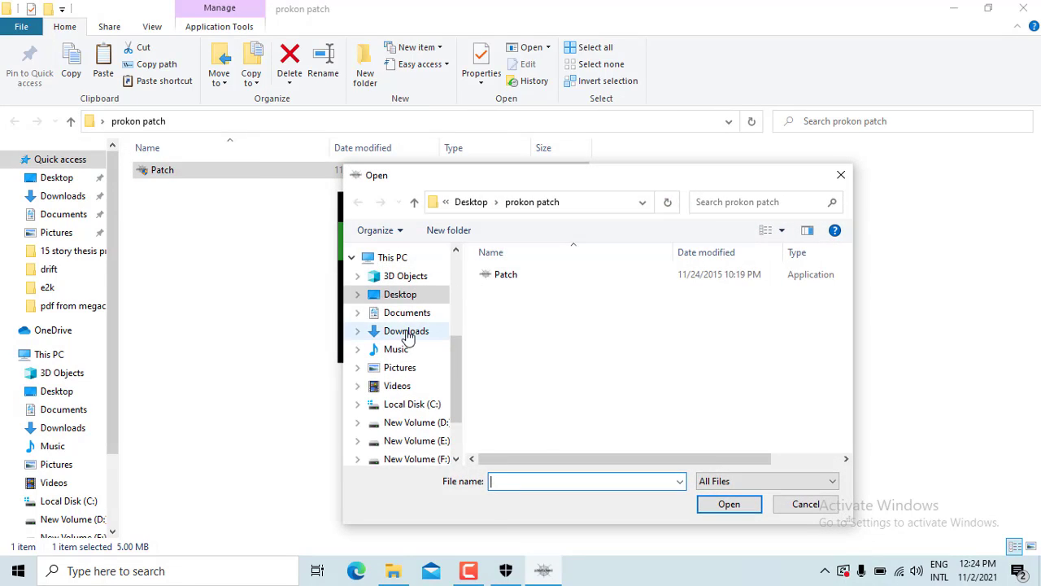
{"action": "left_click", "coordinate": [402, 311]}
{"action": "left_click", "coordinate": [401, 297]}
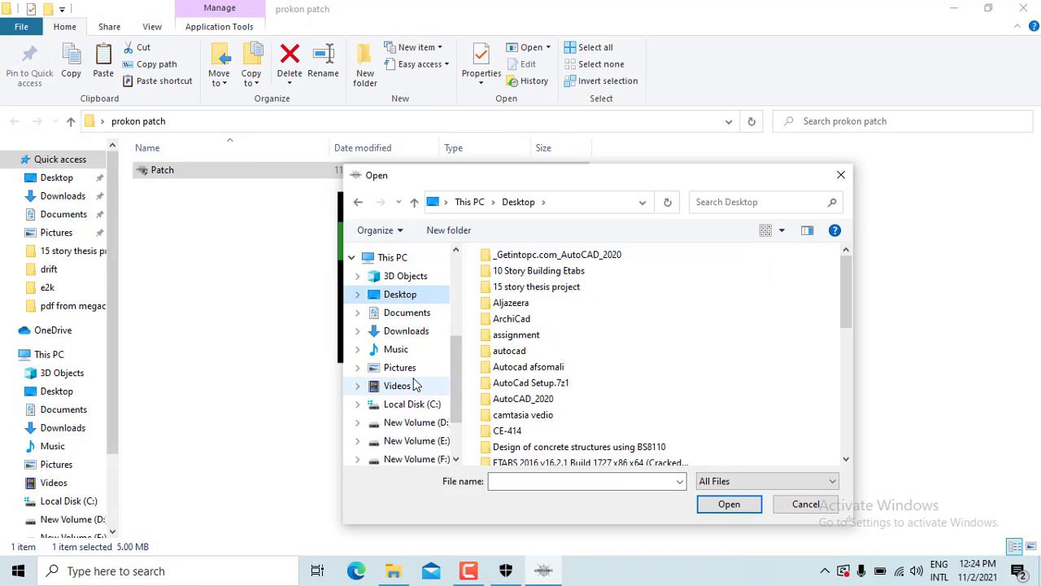
{"action": "scroll", "coordinate": [395, 285], "scroll_direction": "up", "scroll_amount": 1}
{"action": "left_click", "coordinate": [397, 284]}
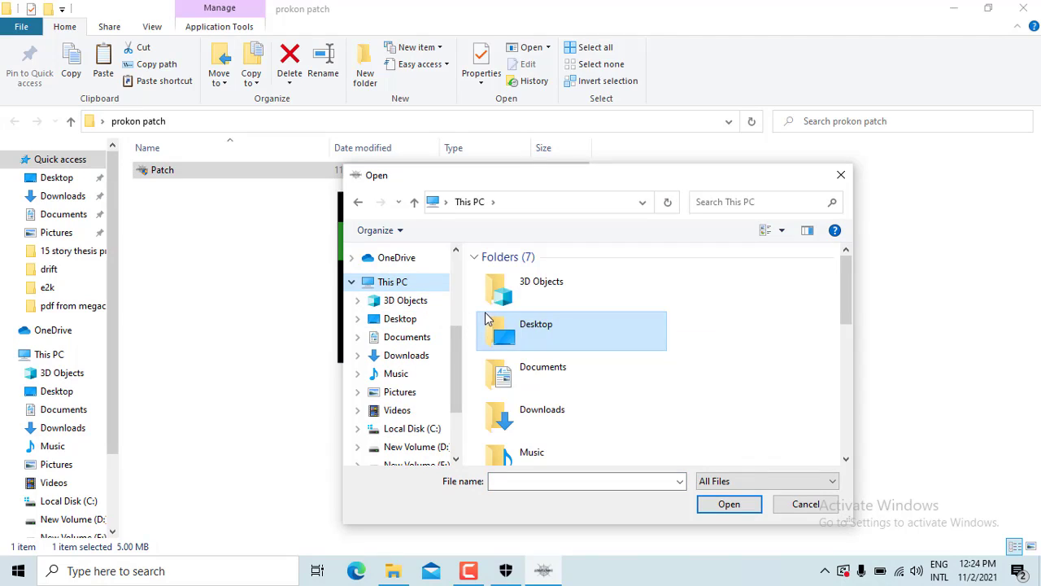
{"action": "scroll", "coordinate": [575, 417], "scroll_direction": "down", "scroll_amount": 1}
{"action": "scroll", "coordinate": [575, 417], "scroll_direction": "down", "scroll_amount": 4}
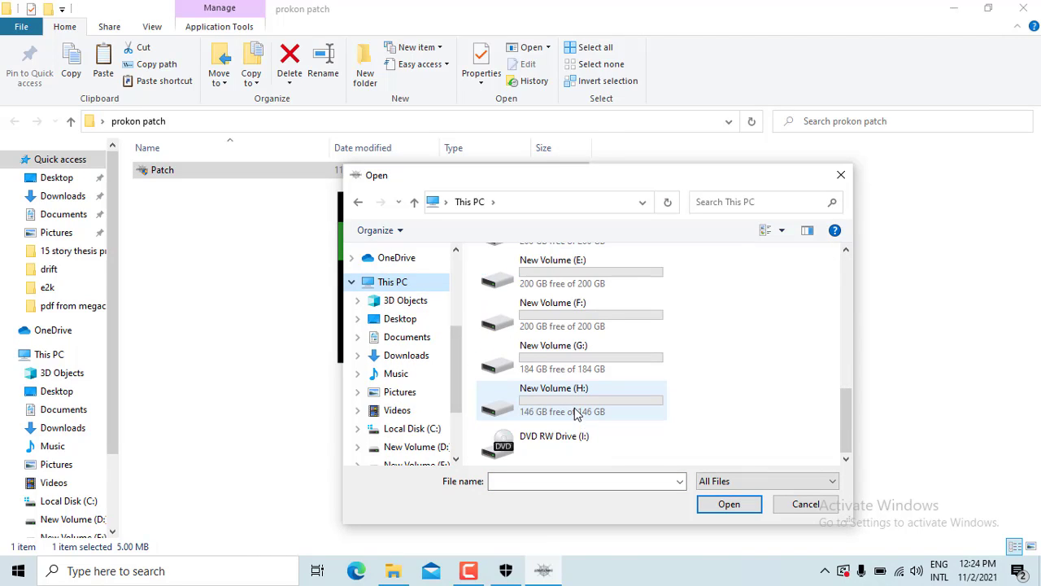
{"action": "scroll", "coordinate": [573, 409], "scroll_direction": "up", "scroll_amount": 2}
{"action": "double_click", "coordinate": [542, 293]}
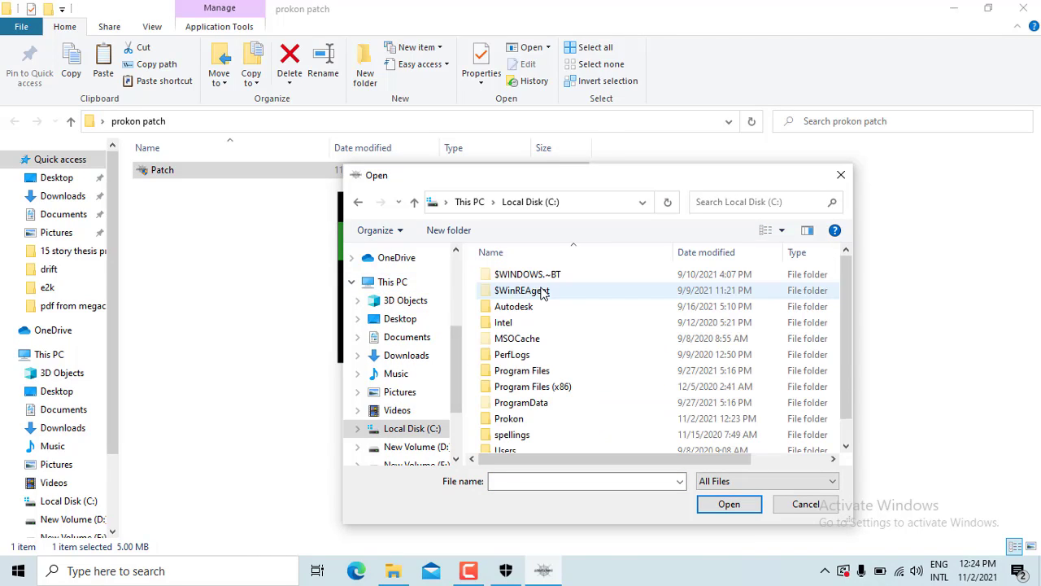
{"action": "left_click", "coordinate": [550, 358]}
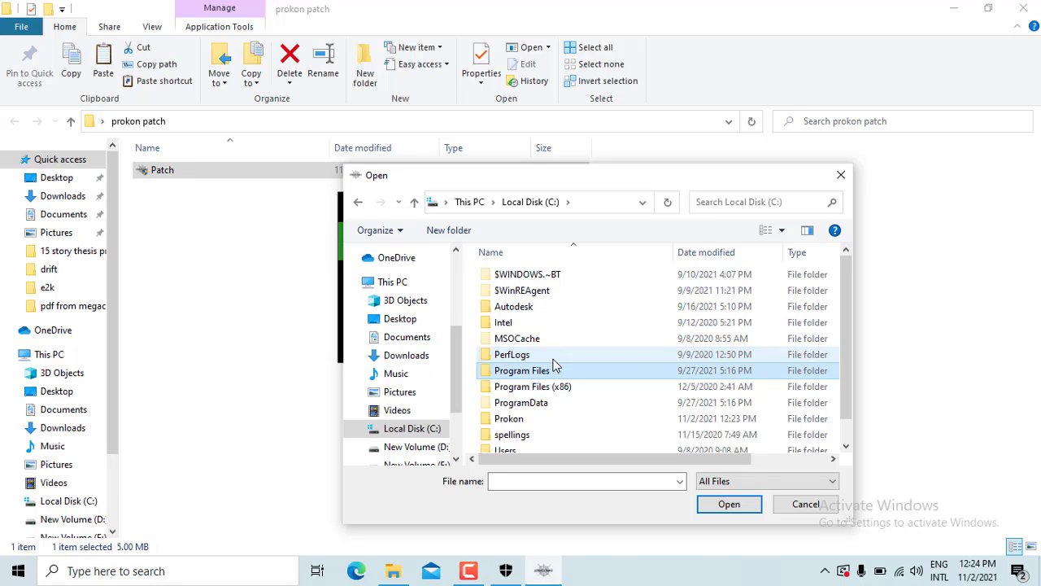
{"action": "left_click", "coordinate": [559, 374]}
{"action": "double_click", "coordinate": [509, 418]}
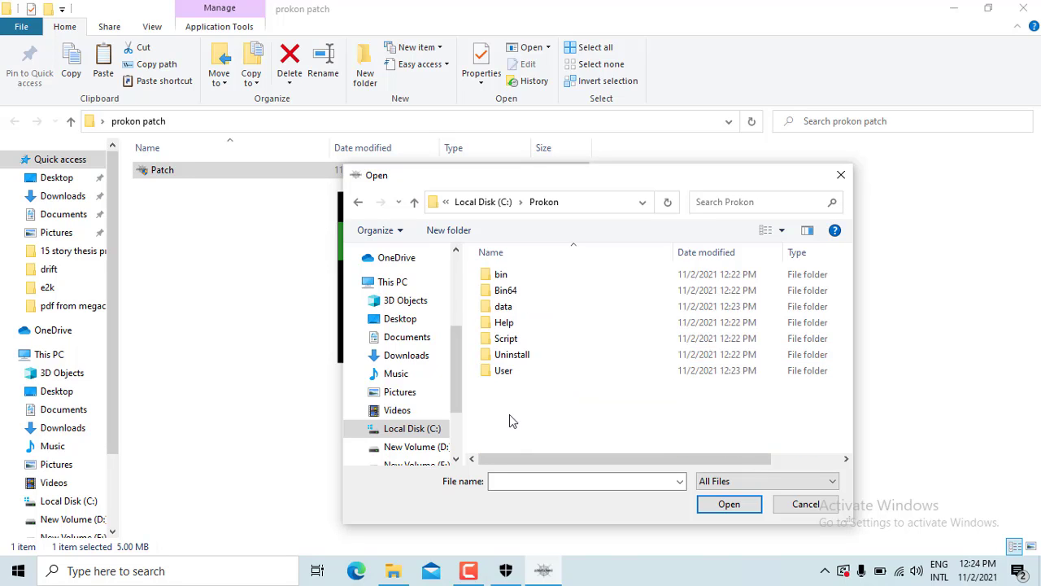
{"action": "double_click", "coordinate": [513, 278]}
Select Prokon32 and confirm so the path reads C:\Prokon\bin\Prokon32.exe
{"action": "scroll", "coordinate": [539, 349], "scroll_direction": "down", "scroll_amount": 7}
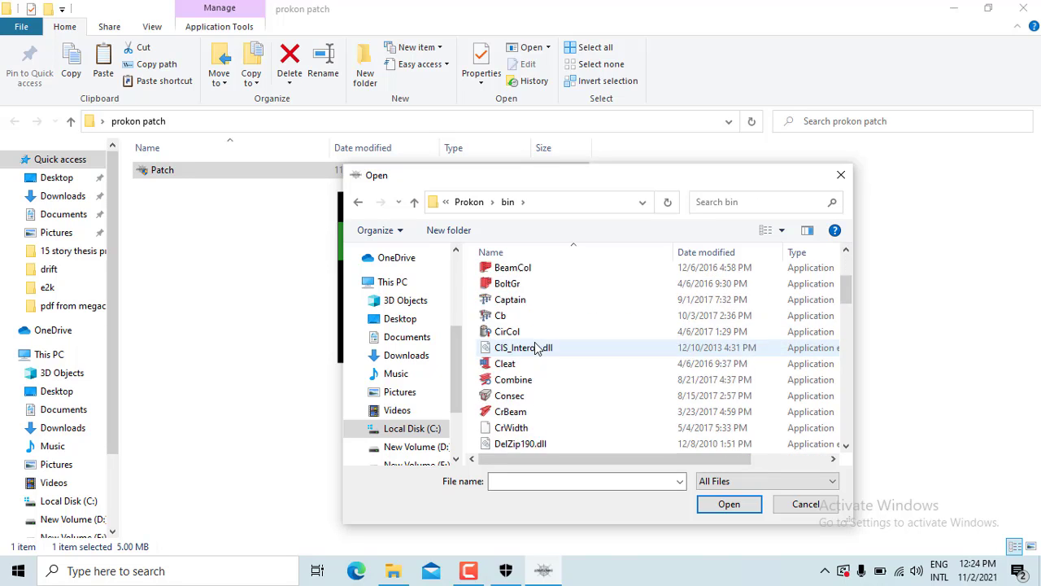
{"action": "scroll", "coordinate": [537, 348], "scroll_direction": "up", "scroll_amount": 4}
{"action": "scroll", "coordinate": [536, 348], "scroll_direction": "up", "scroll_amount": 3}
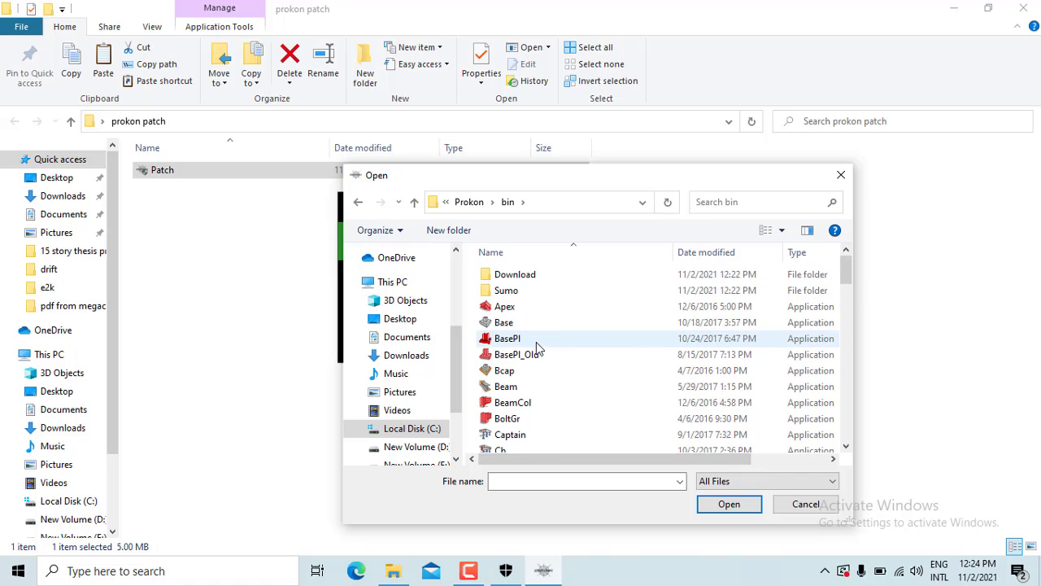
{"action": "scroll", "coordinate": [537, 348], "scroll_direction": "down", "scroll_amount": 14}
{"action": "scroll", "coordinate": [543, 350], "scroll_direction": "up", "scroll_amount": 2}
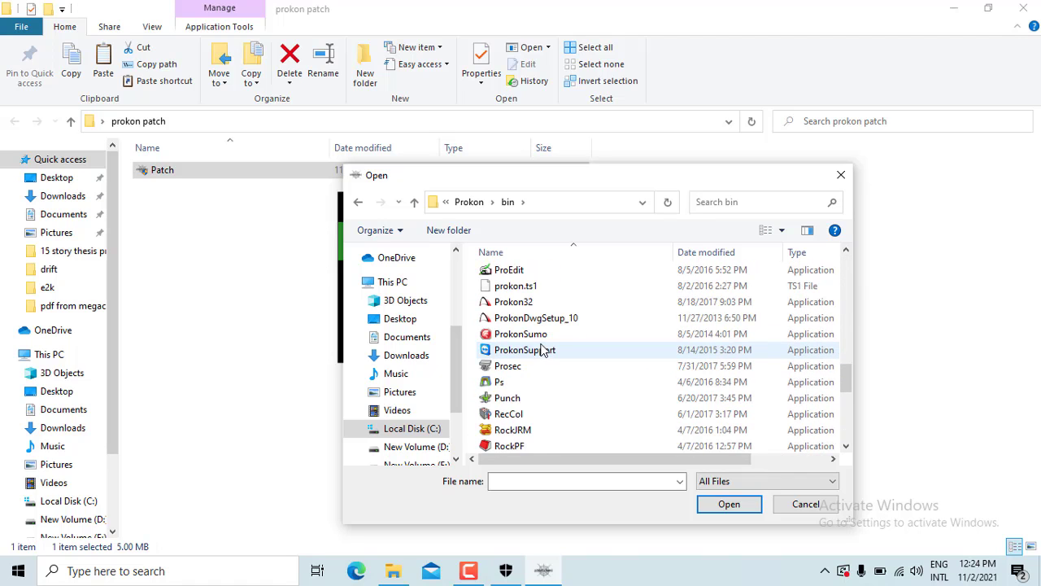
{"action": "scroll", "coordinate": [543, 350], "scroll_direction": "up", "scroll_amount": 1}
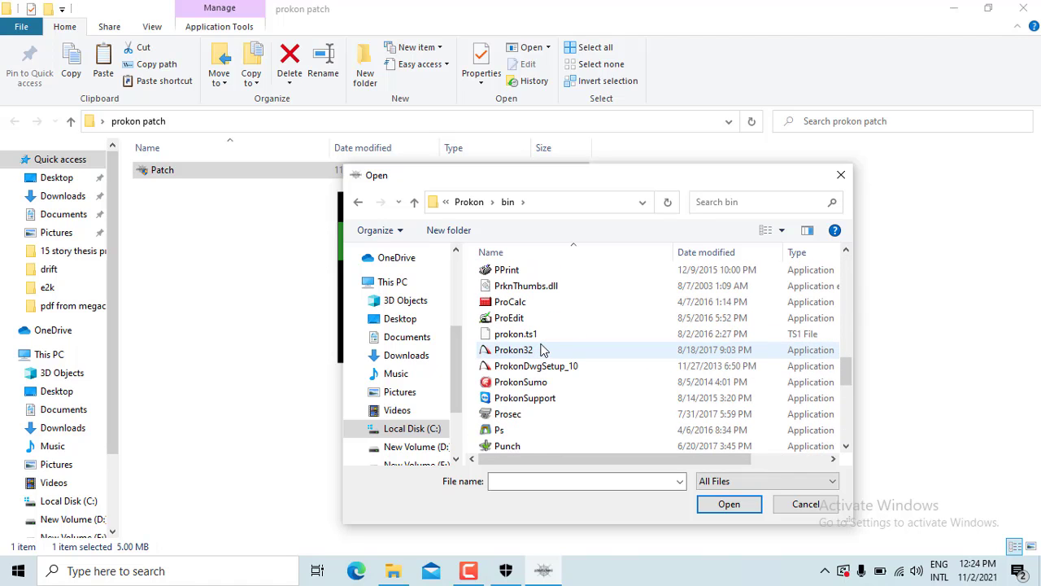
{"action": "left_click", "coordinate": [549, 353]}
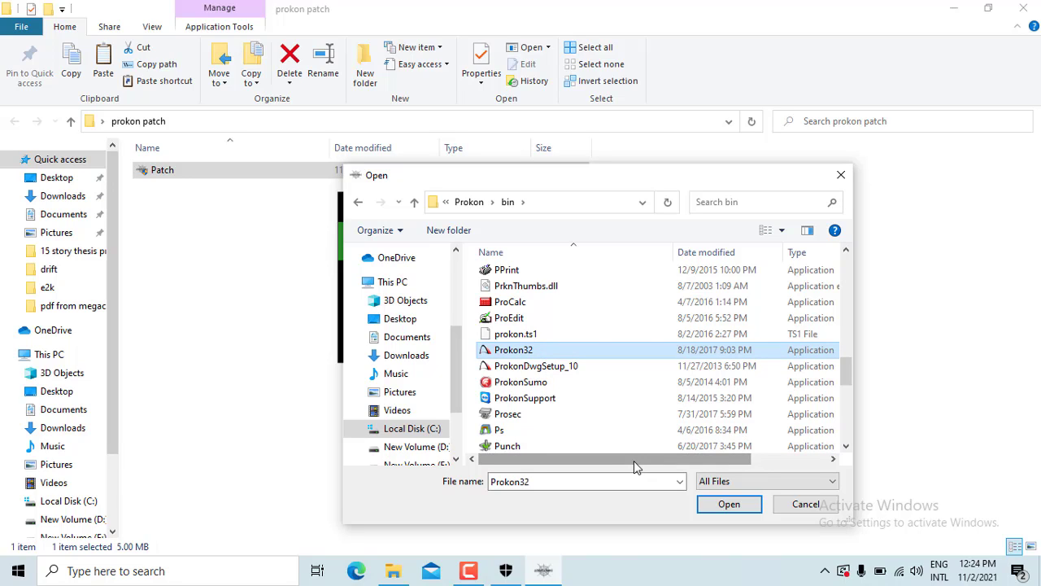
{"action": "left_click", "coordinate": [468, 570]}
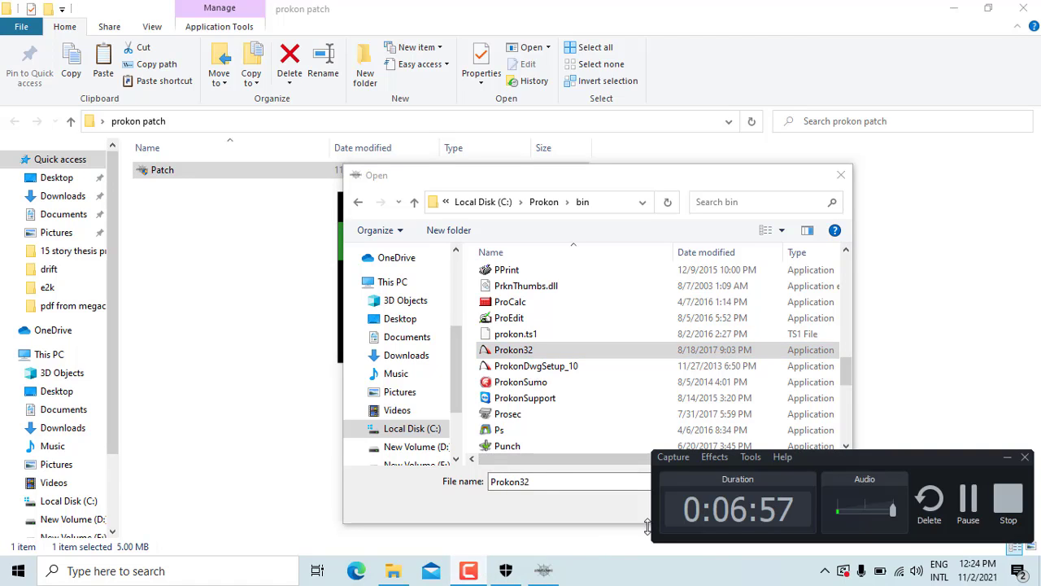
{"action": "left_click", "coordinate": [1008, 457]}
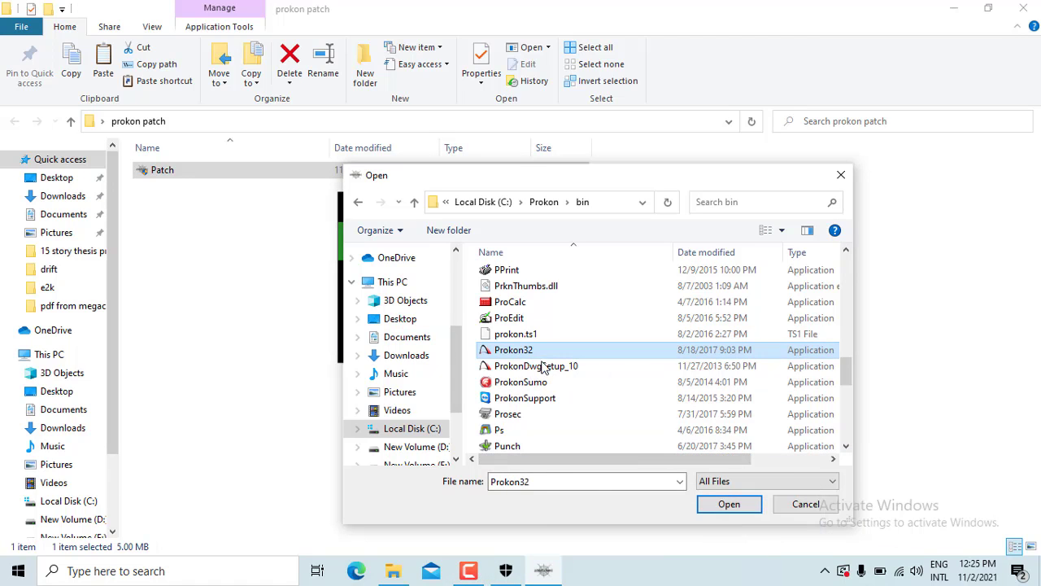
{"action": "left_click", "coordinate": [730, 511]}
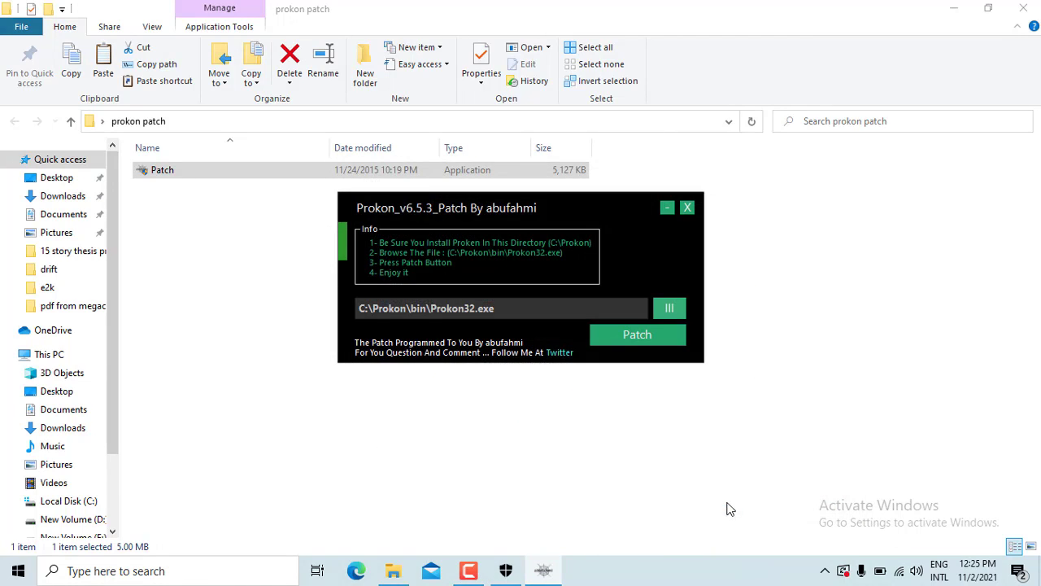
Patch Prokon32.exe, acknowledge the 'All Done .... Enjoy It' message, and close the tool
{"action": "left_click", "coordinate": [657, 340]}
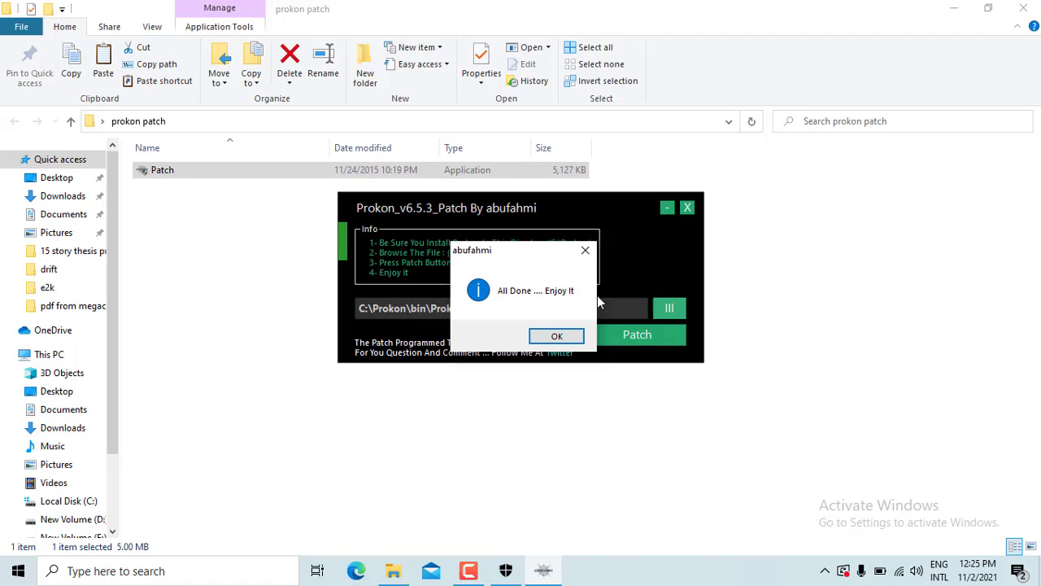
{"action": "left_click", "coordinate": [557, 337]}
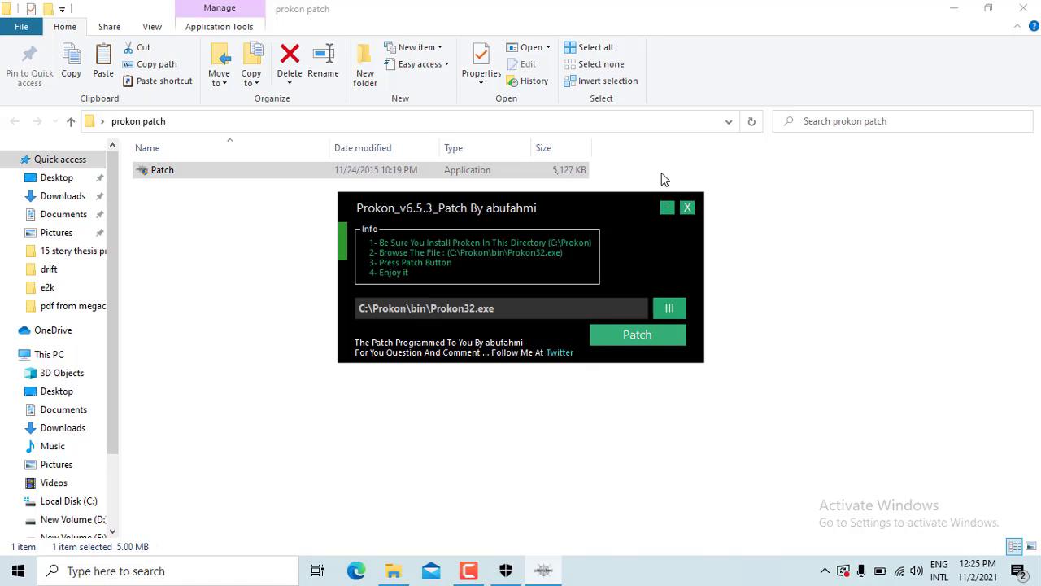
{"action": "left_click", "coordinate": [688, 208]}
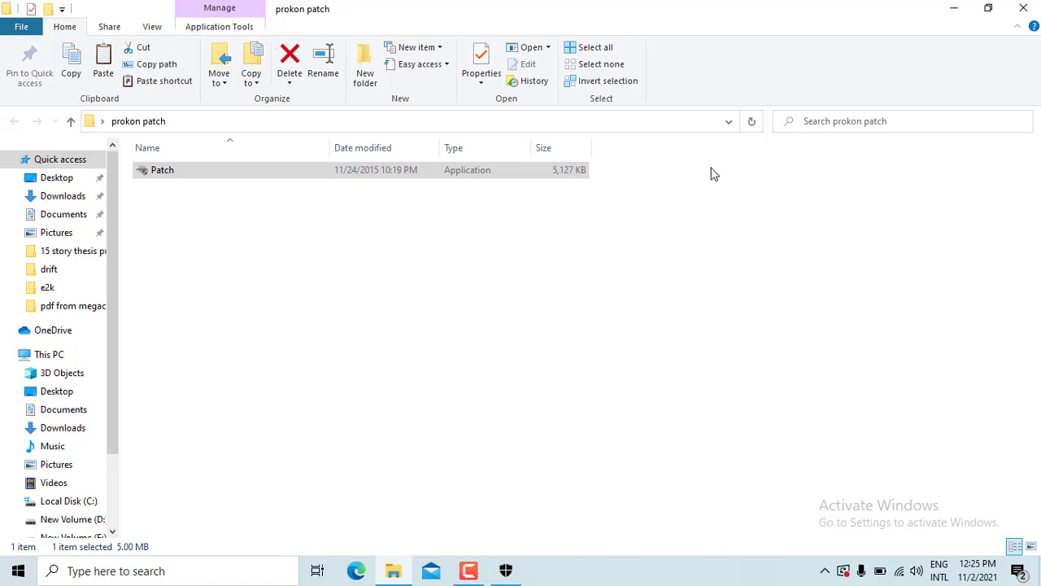
Close the folder window and turn Windows Security real-time protection back on
{"action": "left_click", "coordinate": [1032, 7]}
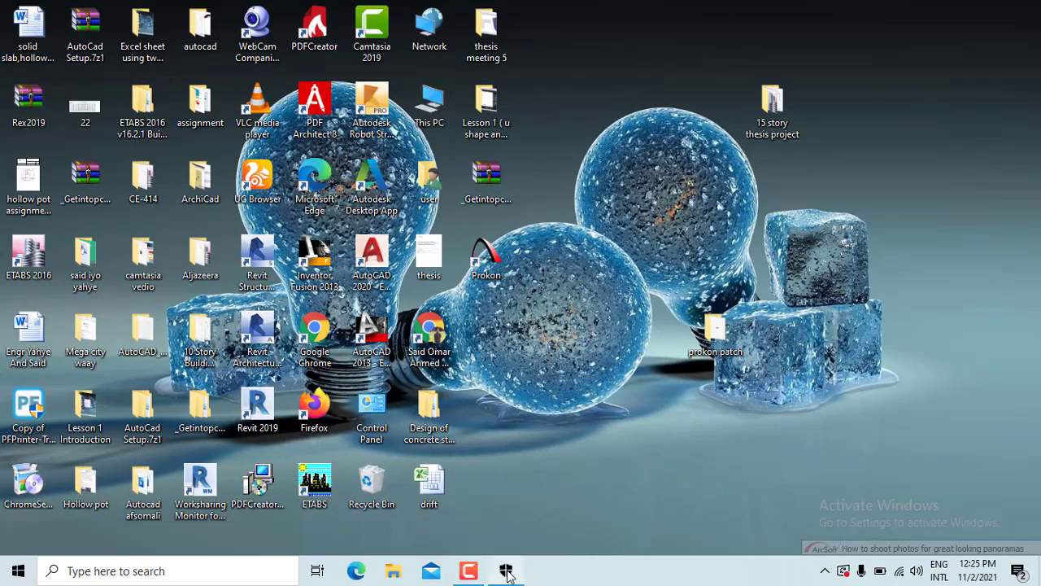
{"action": "left_click", "coordinate": [506, 571]}
{"action": "left_click", "coordinate": [301, 276]}
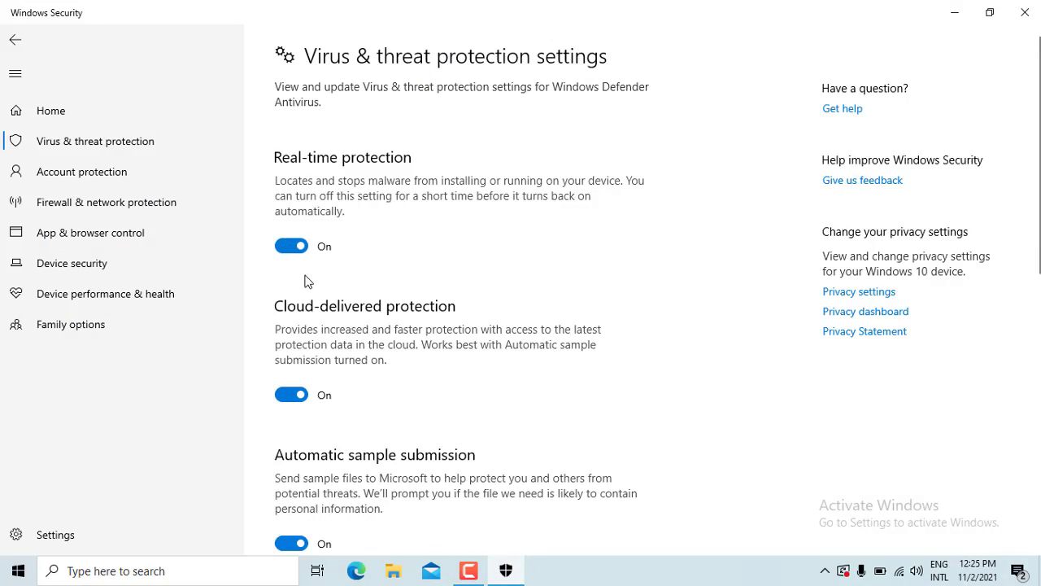
{"action": "left_click", "coordinate": [1023, 11]}
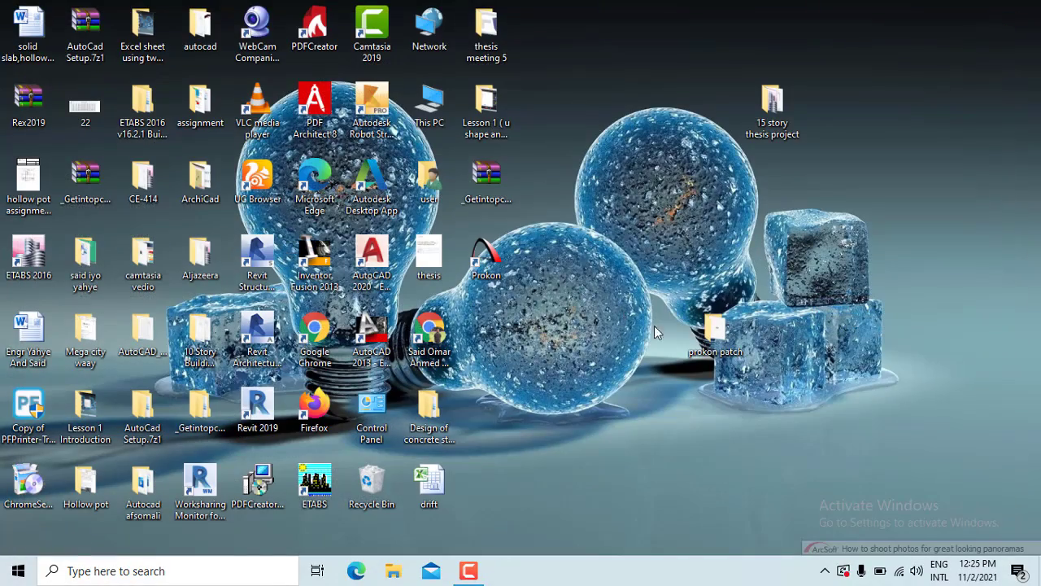
Delete the prokon patch and Lesson 1 folders from the desktop
{"action": "left_click_drag", "start_coordinate": [708, 329], "coordinate": [535, 325]}
{"action": "right_click", "coordinate": [537, 330]}
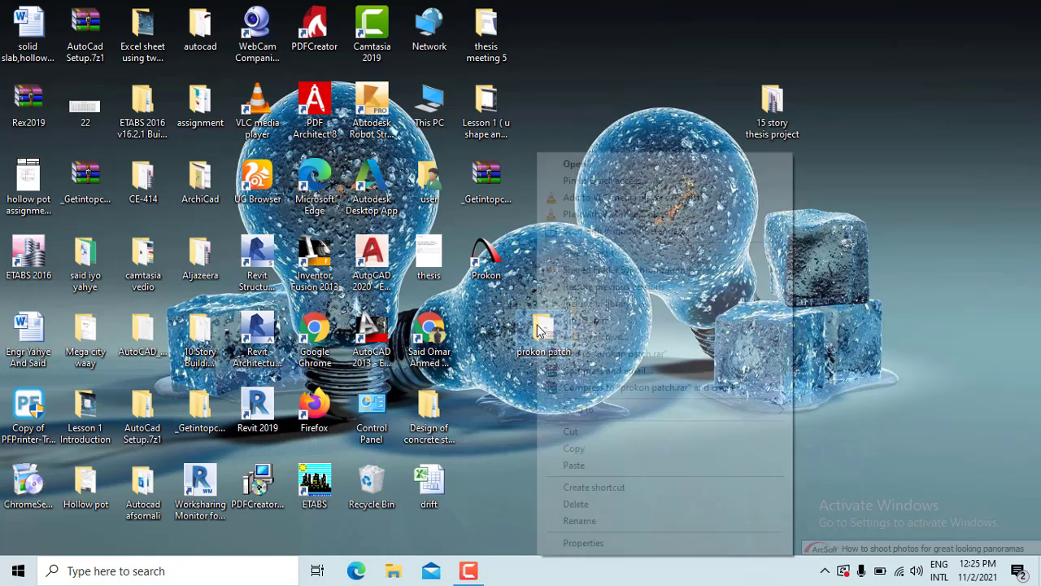
{"action": "left_click", "coordinate": [588, 503]}
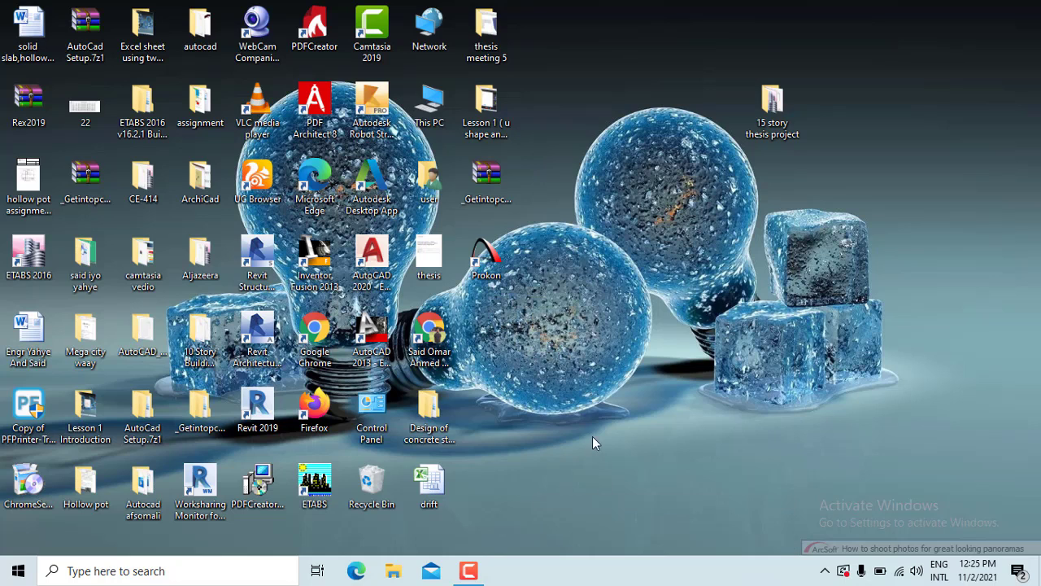
{"action": "right_click", "coordinate": [499, 115]}
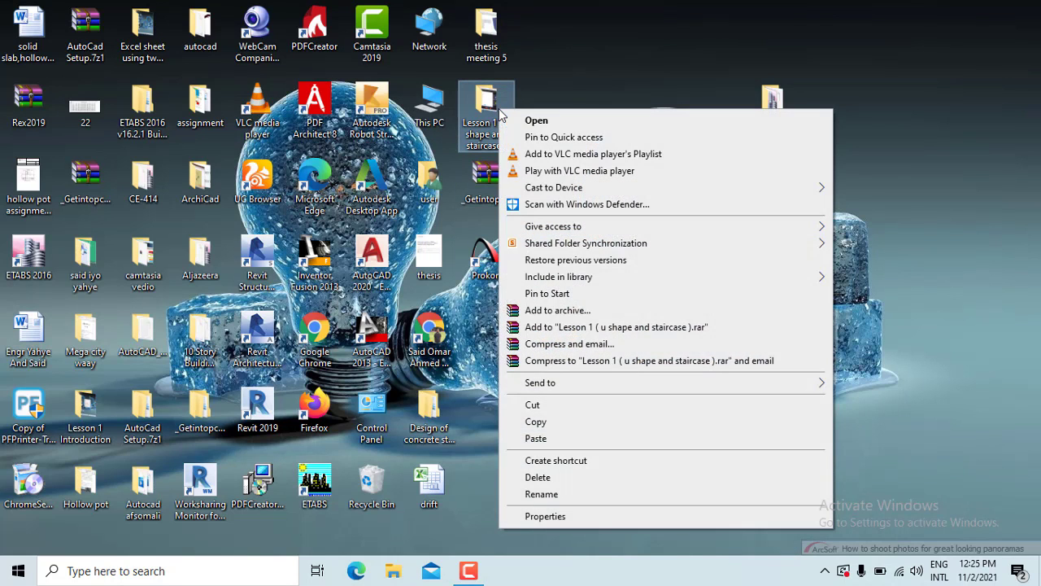
{"action": "left_click", "coordinate": [551, 478]}
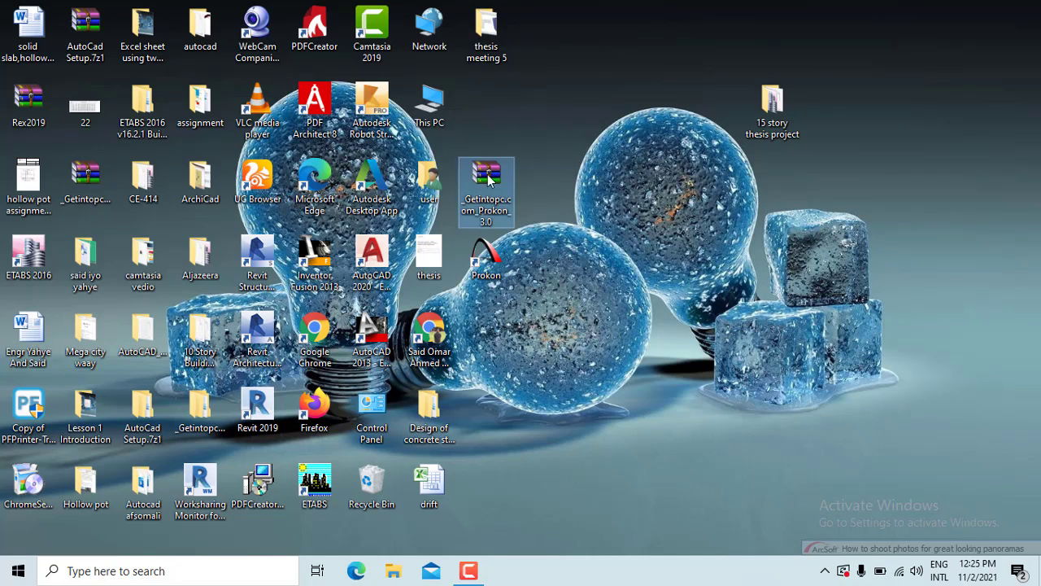
Regroup the Getintopc Prokon archive, Prokon shortcut and 15 story thesis project folder
{"action": "left_click_drag", "start_coordinate": [487, 174], "coordinate": [483, 114]}
{"action": "left_click_drag", "start_coordinate": [485, 256], "coordinate": [486, 181]}
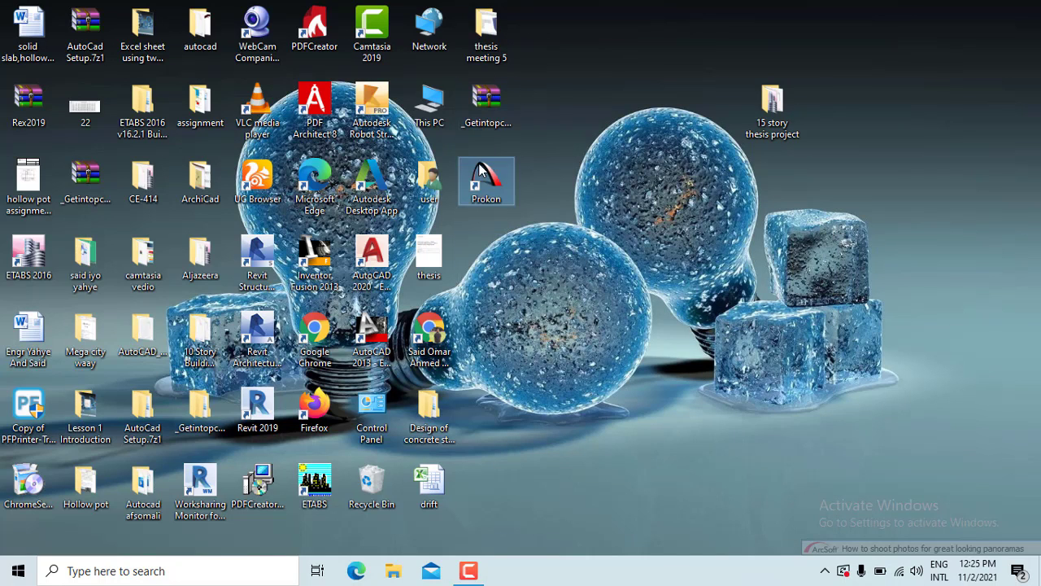
{"action": "left_click_drag", "start_coordinate": [772, 110], "coordinate": [476, 252]}
Create a new desktop folder named 'Prokon Lectures', refreshing the desktop before and after
{"action": "right_click", "coordinate": [599, 243]}
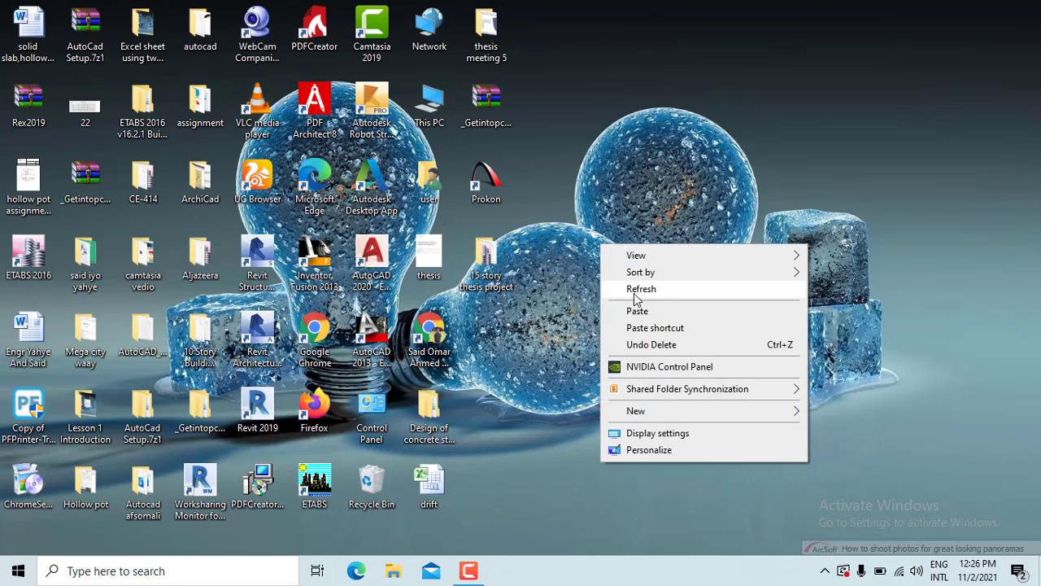
{"action": "left_click", "coordinate": [634, 291]}
{"action": "right_click", "coordinate": [544, 233]}
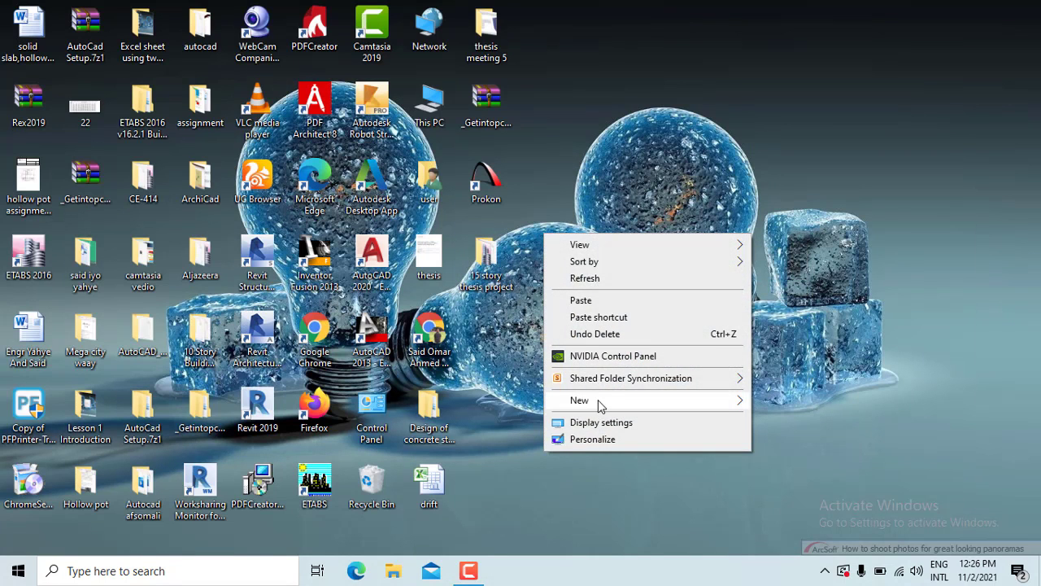
{"action": "mouse_move", "coordinate": [598, 399]}
{"action": "left_click", "coordinate": [802, 225]}
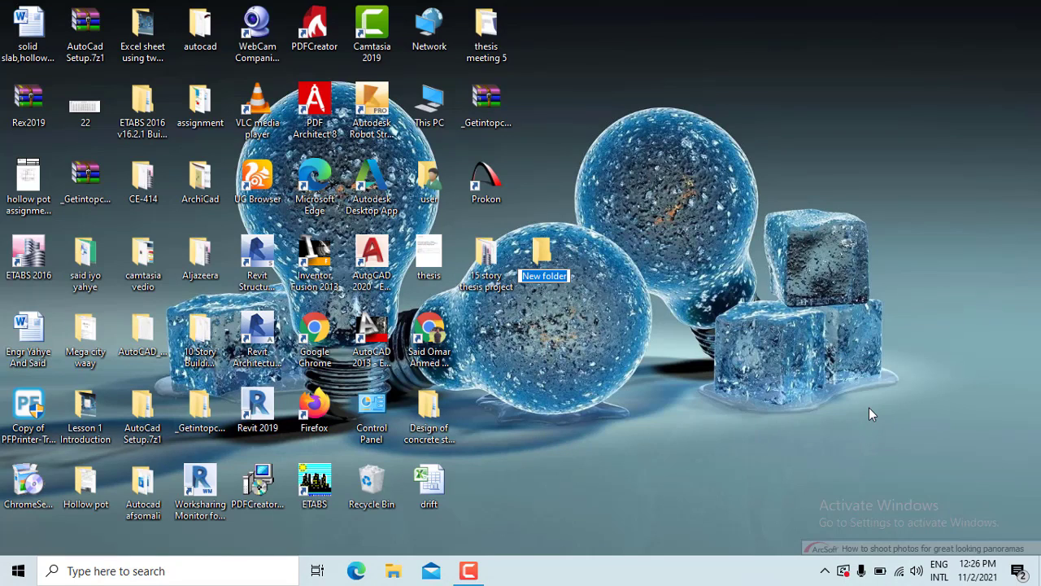
{"action": "type", "text": "Prokon"}
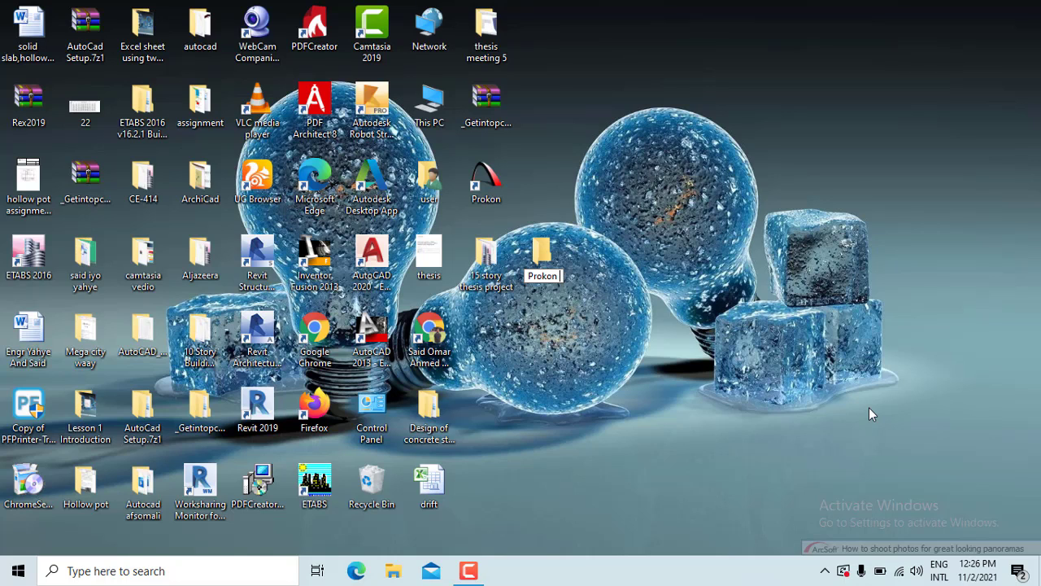
{"action": "type", "text": " Lectures"}
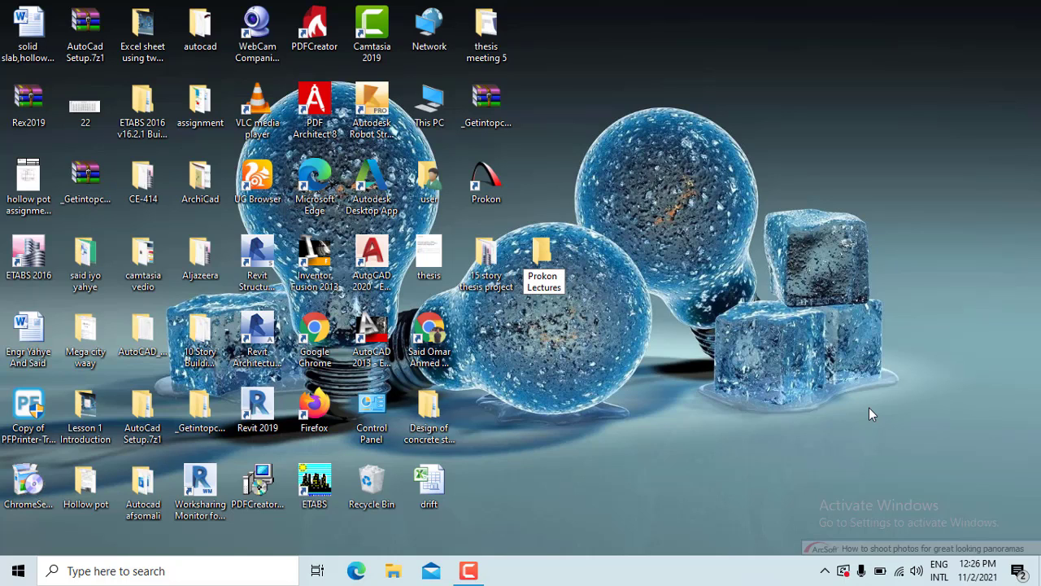
{"action": "key", "text": "Return"}
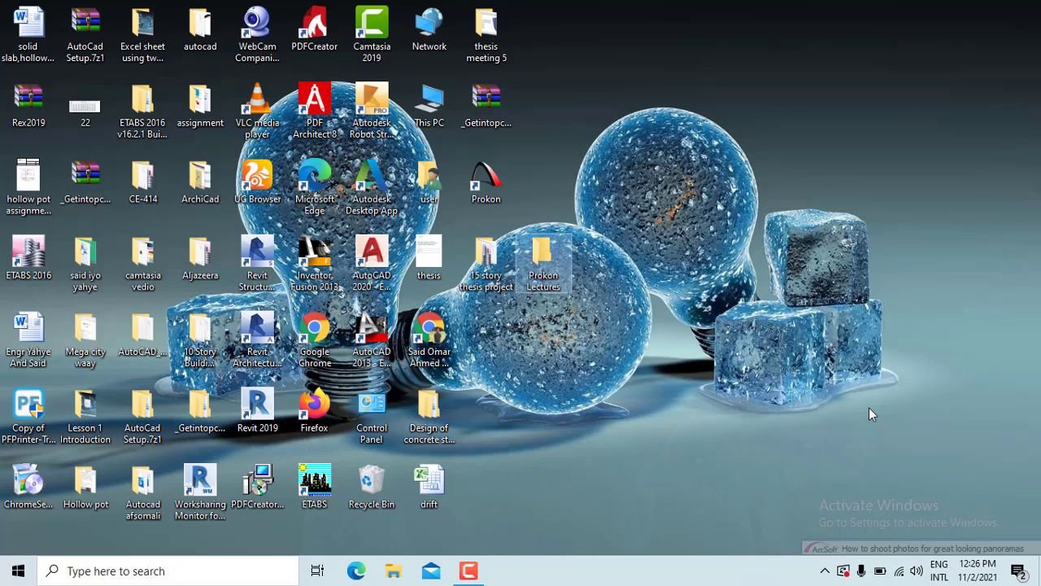
{"action": "right_click", "coordinate": [688, 149]}
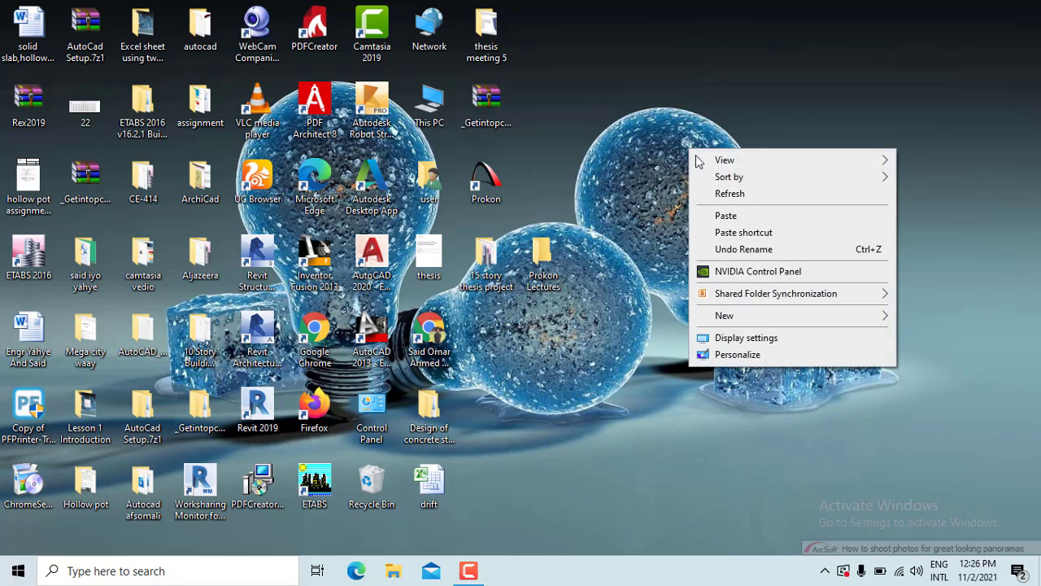
{"action": "left_click", "coordinate": [726, 202]}
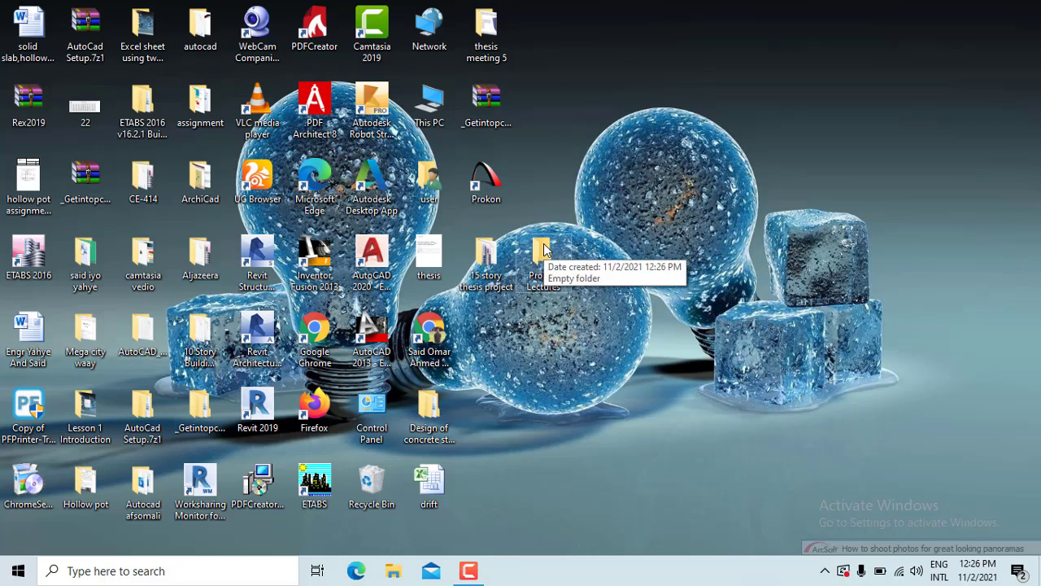
Drag the Prokon Lectures folder into the slot under the 15 story thesis project folder
{"action": "left_click_drag", "start_coordinate": [543, 251], "coordinate": [480, 329]}
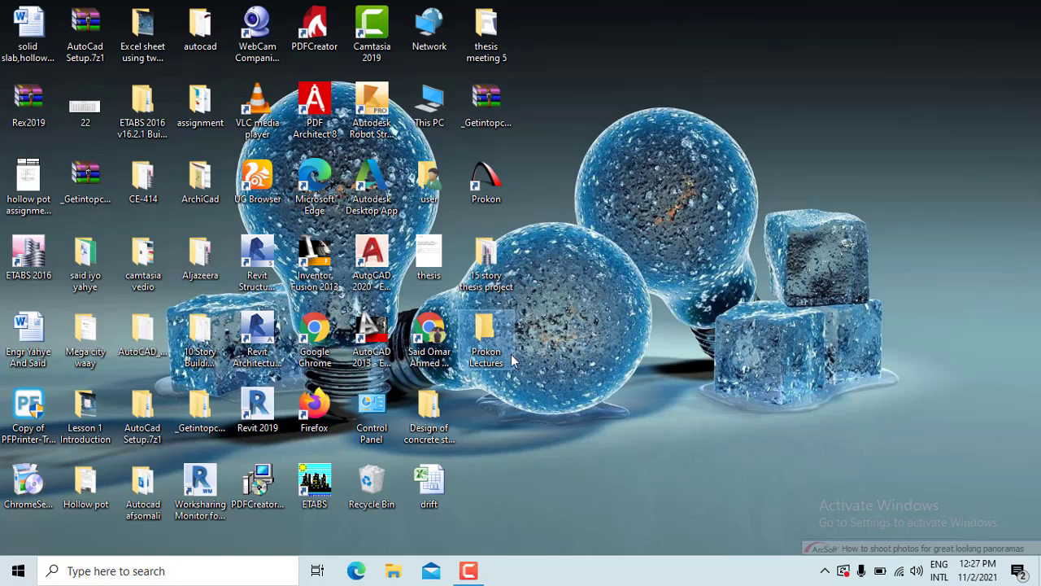
{"action": "left_click", "coordinate": [469, 571]}
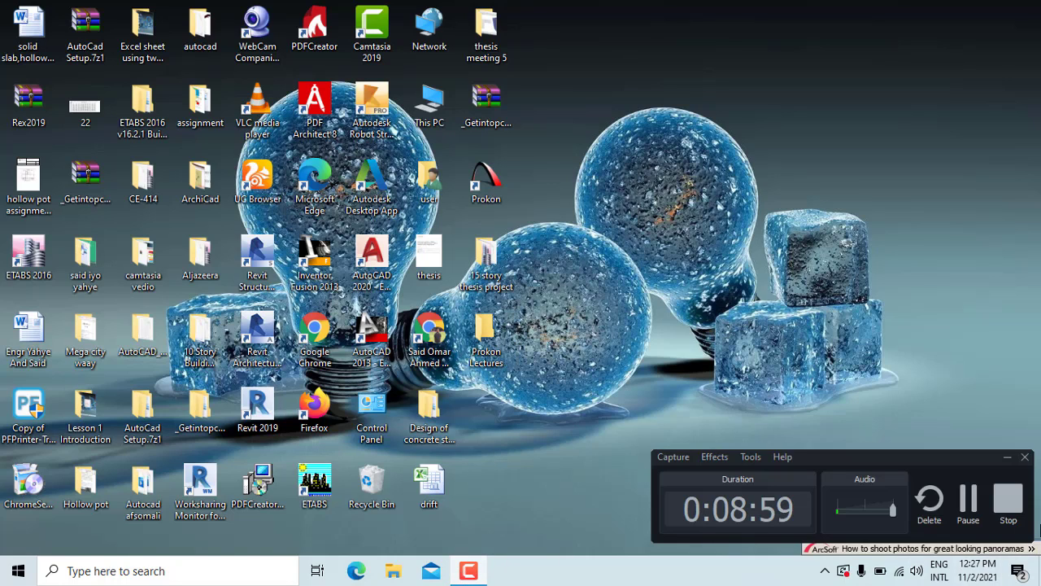